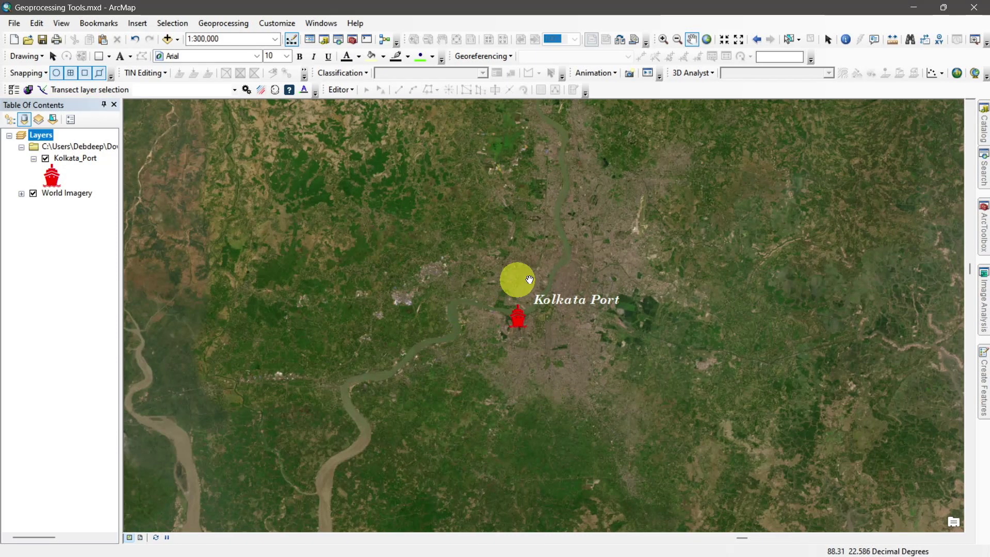
- Open the Geoprocessing menu in the menu bar
left_click(224, 24)
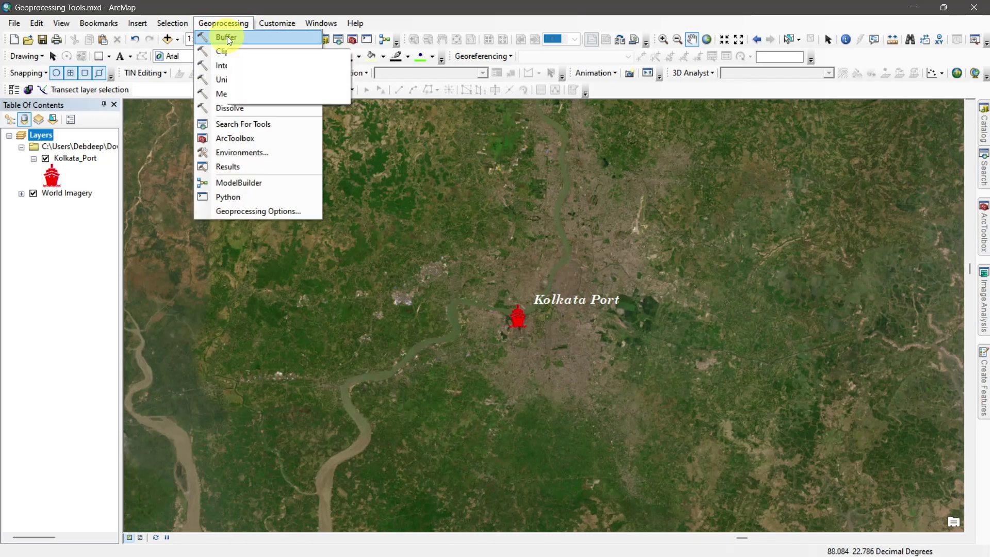
- Start a Buffer on the Kolkata_Port layer with a 50 Kilometers distance
left_click(227, 36)
left_click(667, 134)
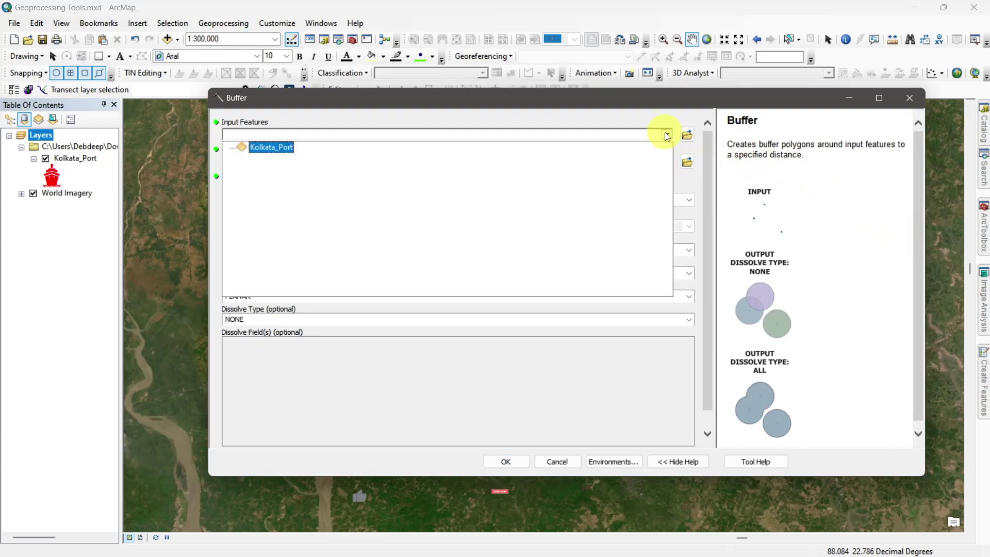
left_click(286, 147)
left_click(487, 162)
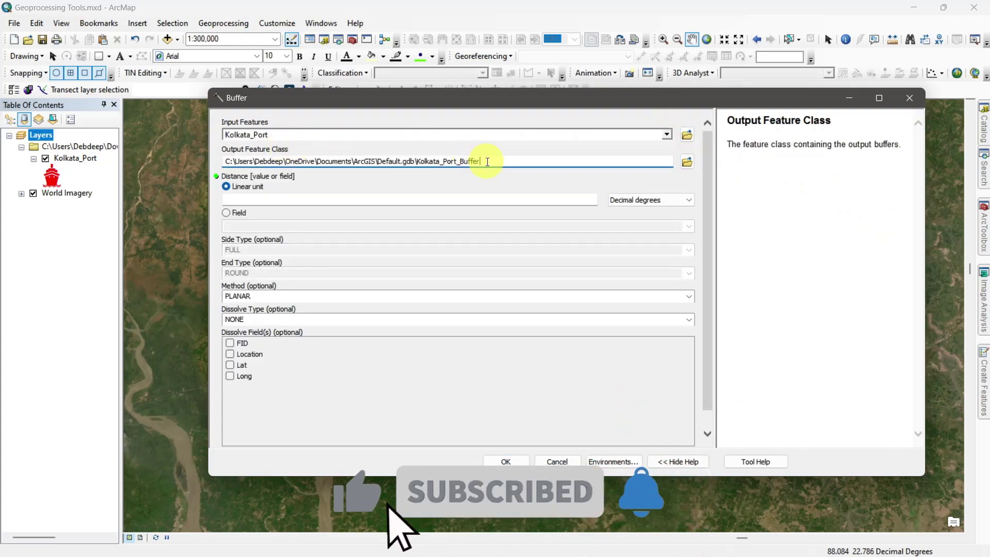
left_click(634, 200)
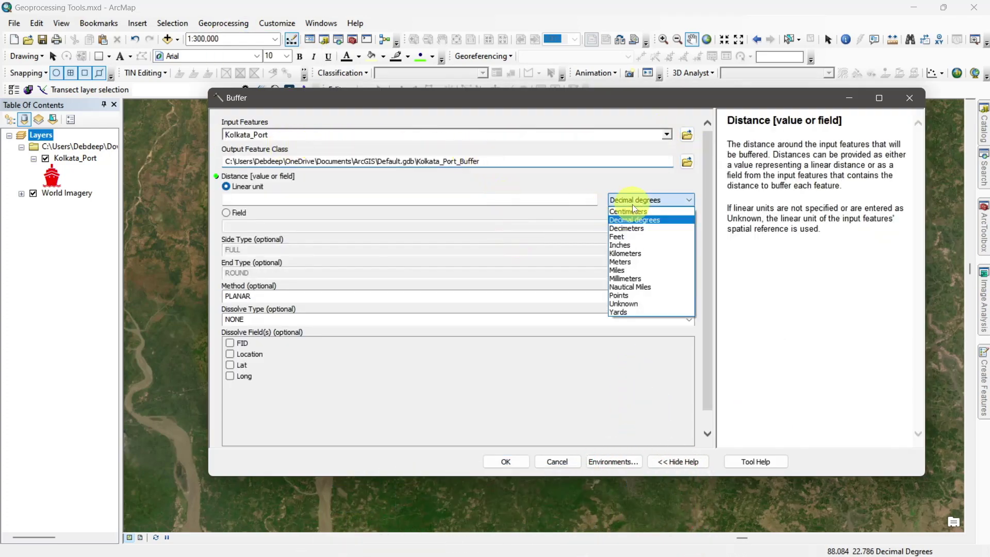
left_click(636, 253)
left_click(575, 200)
type("50")
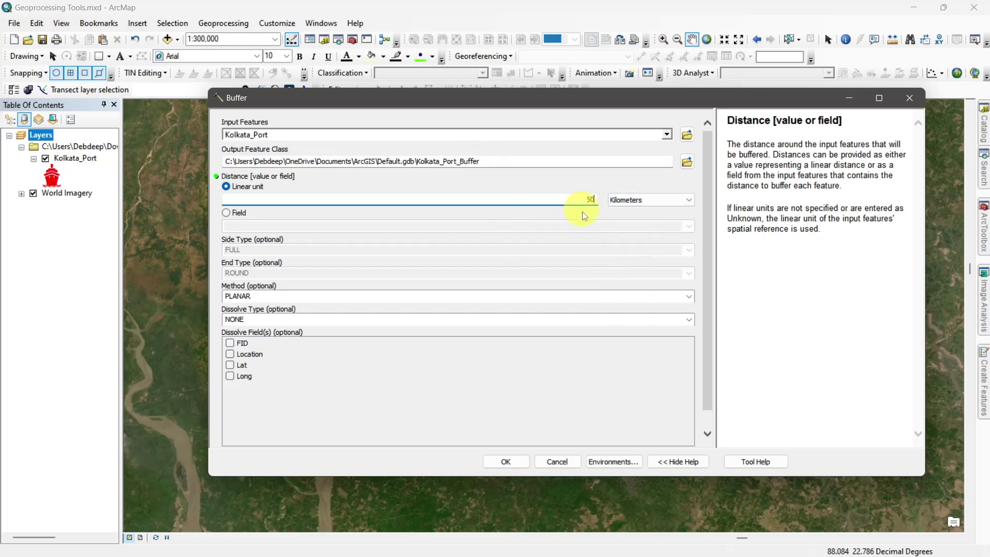
- Keep method PLANAR and dissolve NONE, then run the buffer to create Kolkata_Port_Buffer
left_click(531, 380)
left_click(688, 298)
left_click(690, 312)
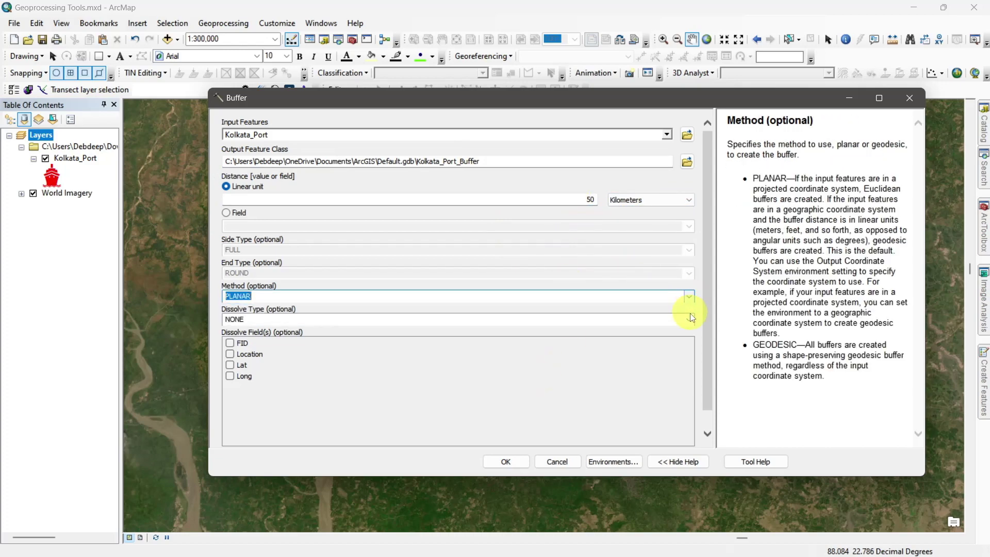
left_click(690, 314)
left_click(689, 320)
left_click(643, 402)
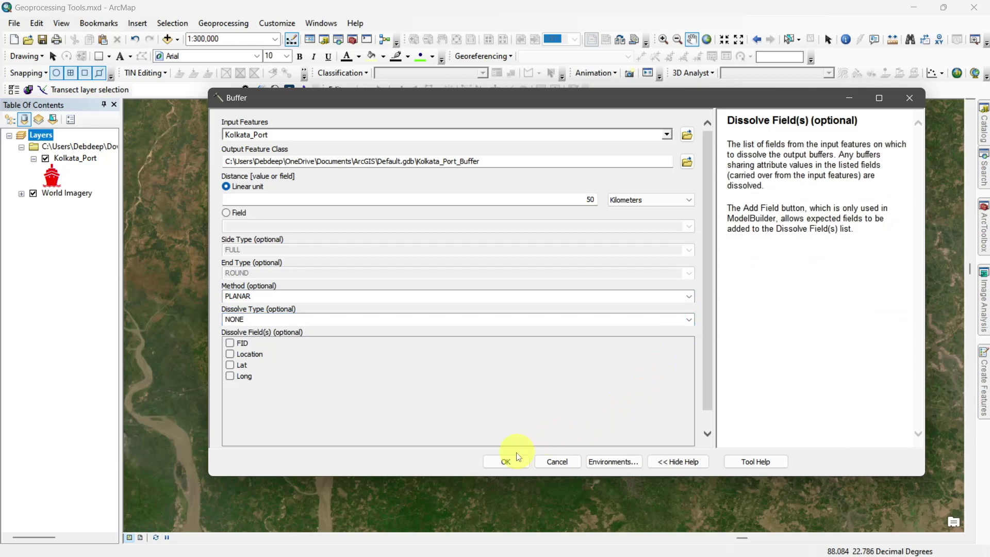
left_click(507, 461)
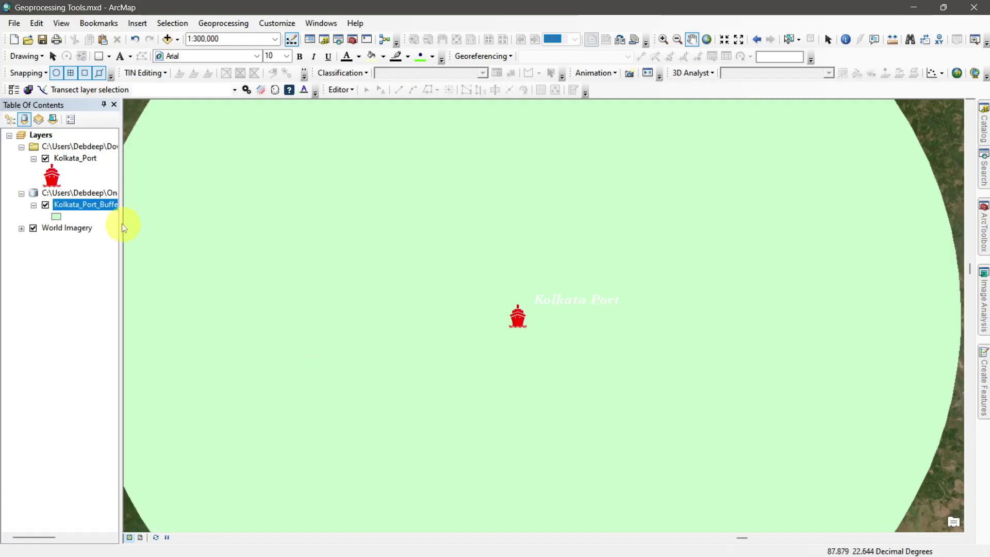
- Zoom the map to the Kolkata_Port_Buffer layer, then open the Geoprocessing menu
right_click(77, 205)
left_click(119, 274)
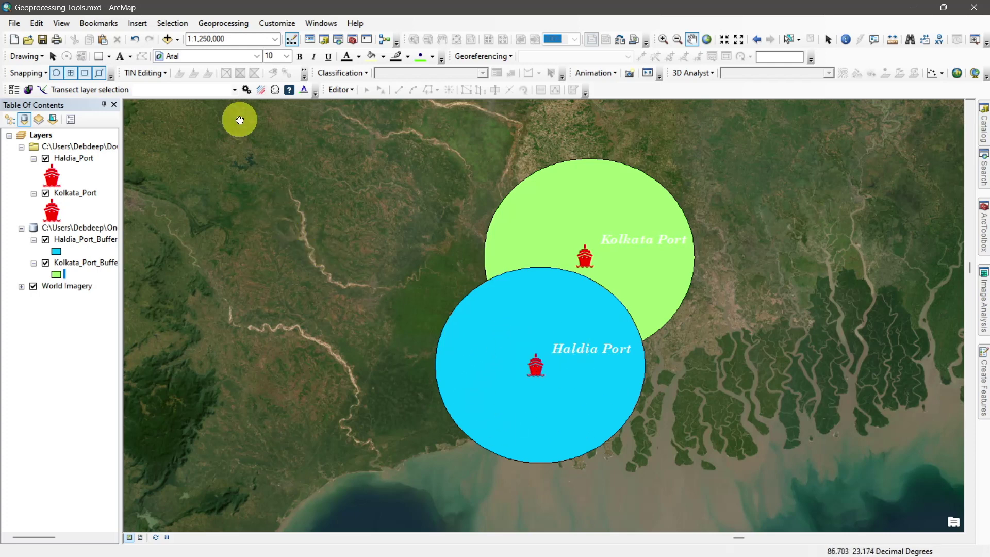
left_click(218, 27)
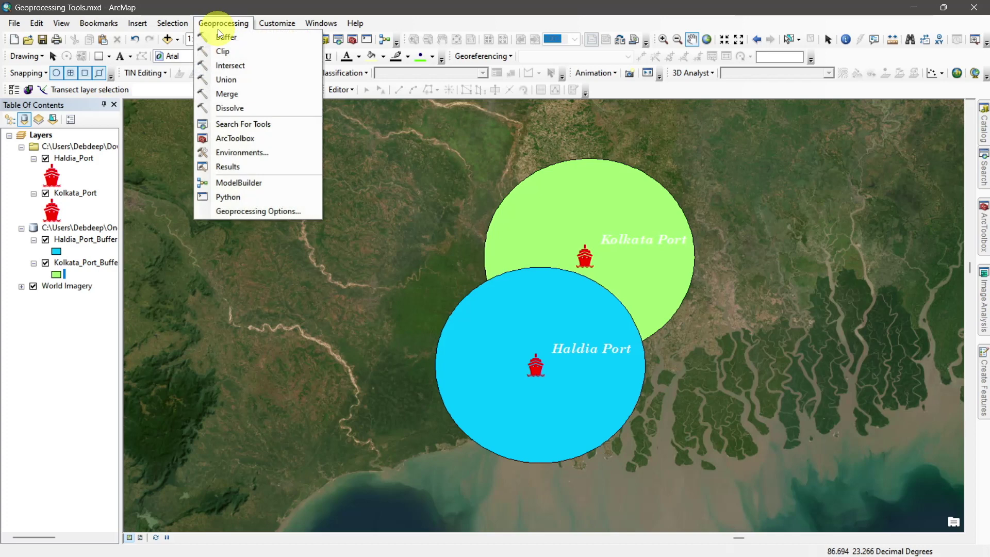
- Intersect Kolkata_Port_Buffer and Haldia_Port_Buffer into Port_Intersect, joining ALL attributes
left_click(227, 64)
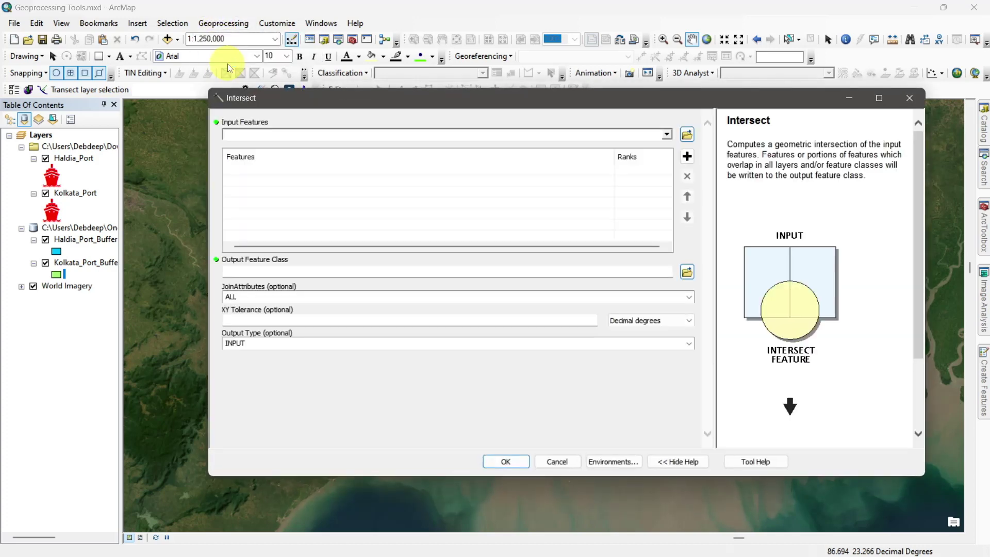
left_click(667, 136)
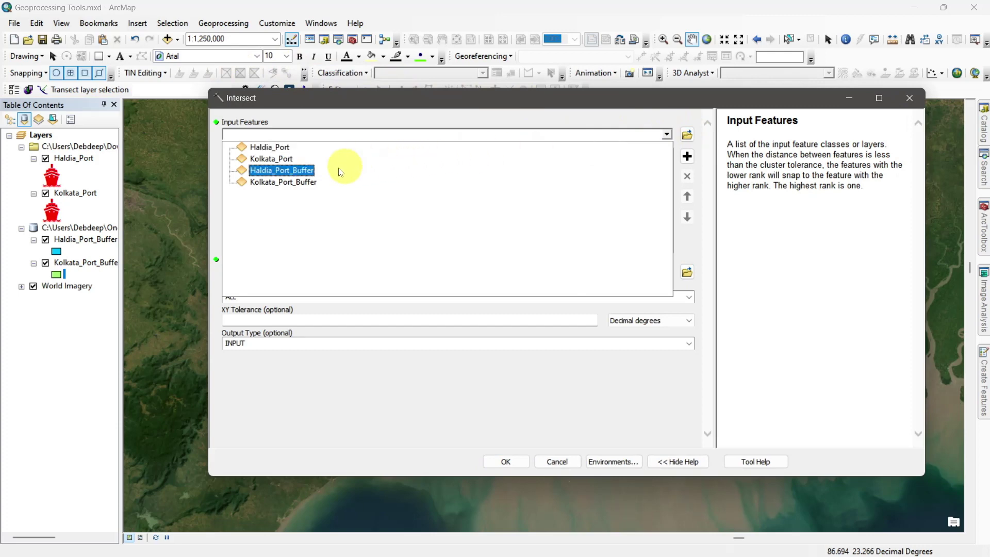
left_click(303, 181)
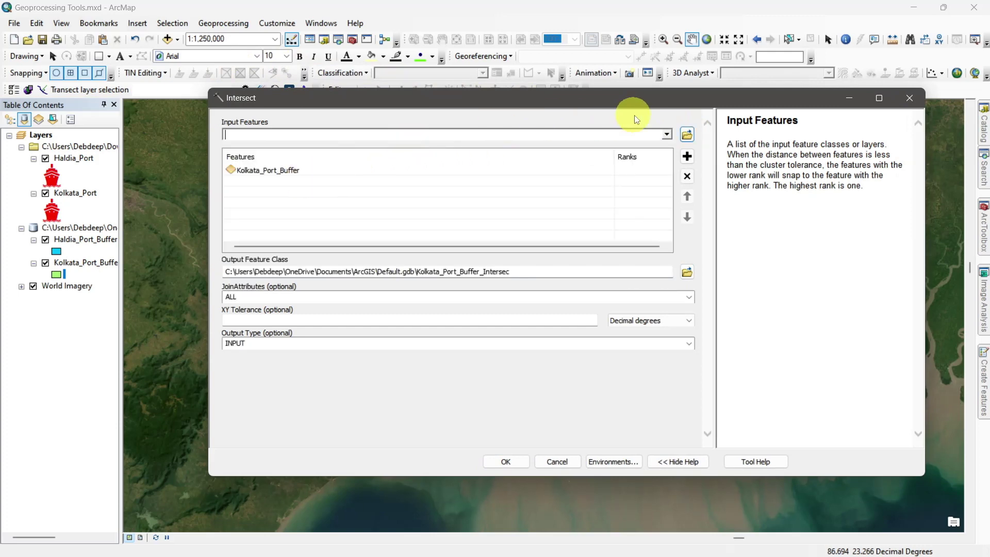
left_click(667, 134)
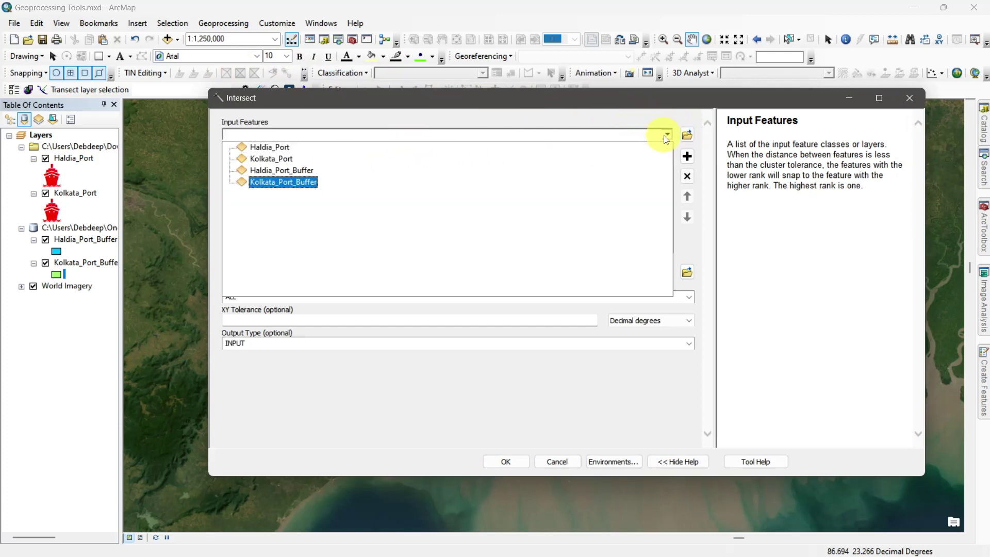
left_click(304, 172)
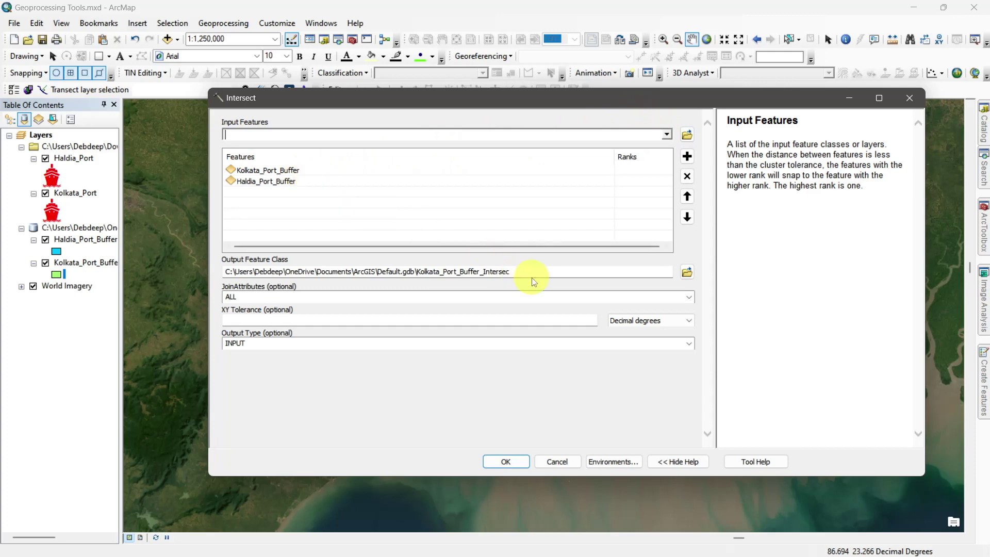
left_click_drag(529, 274, 453, 273)
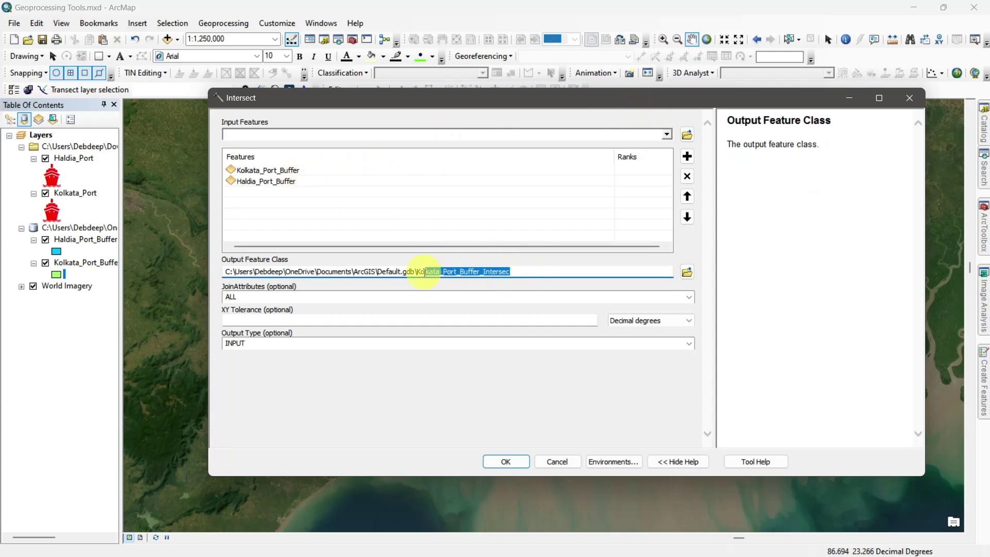
type("Por")
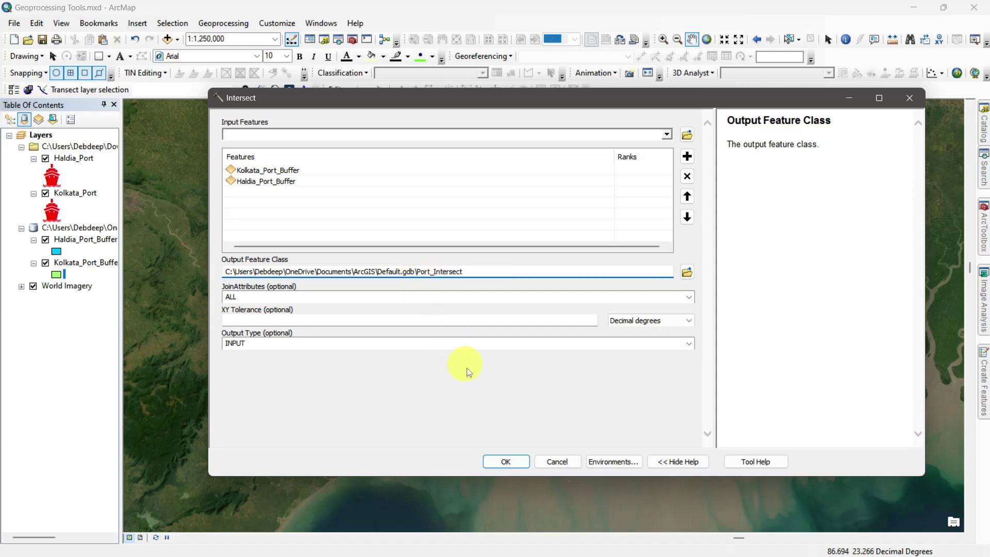
left_click(689, 297)
left_click(690, 305)
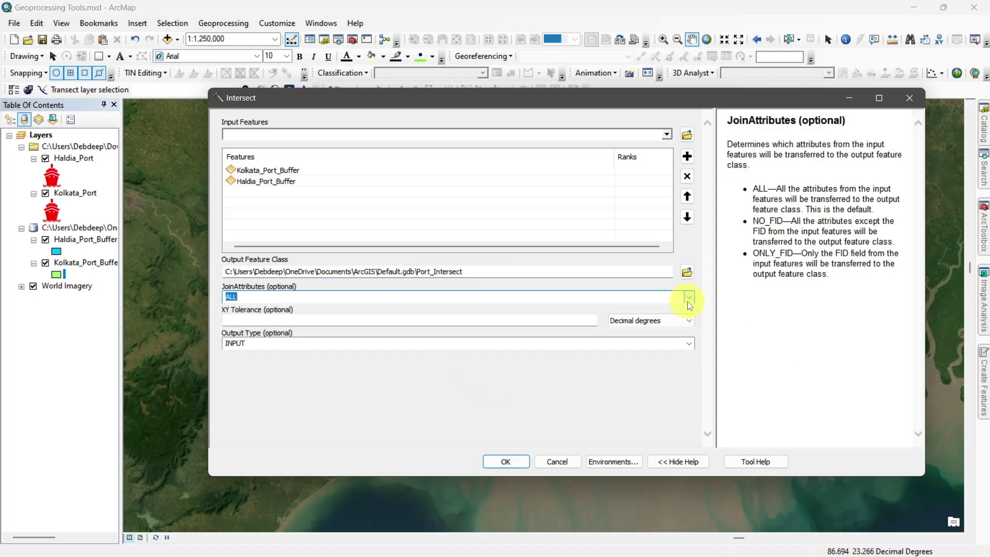
left_click(508, 461)
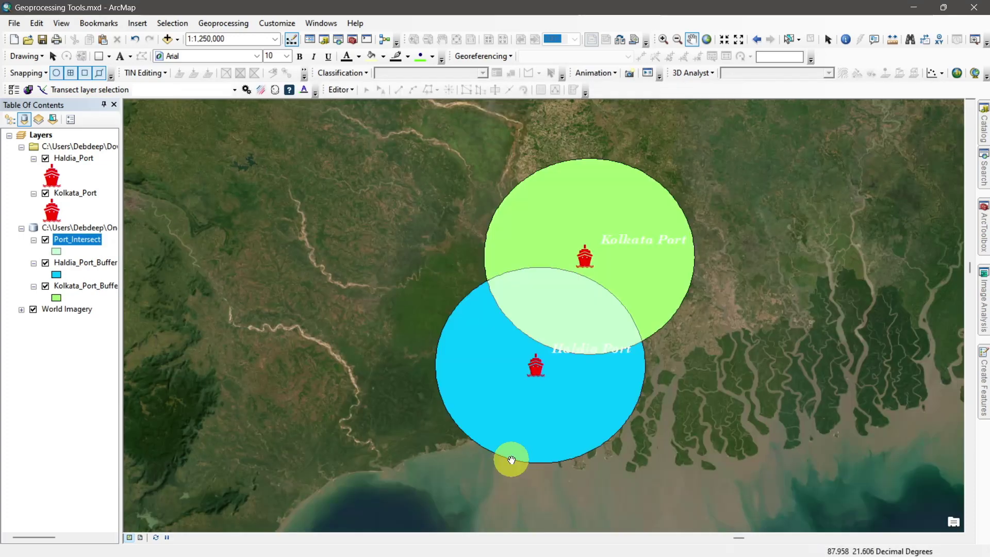
- Hide both buffers, make Port_Intersect hollow with a red outline, and zoom to it
left_click(46, 263)
left_click(46, 286)
left_click(56, 251)
left_click(557, 330)
left_click(821, 283)
left_click(821, 332)
left_click(762, 424)
right_click(73, 242)
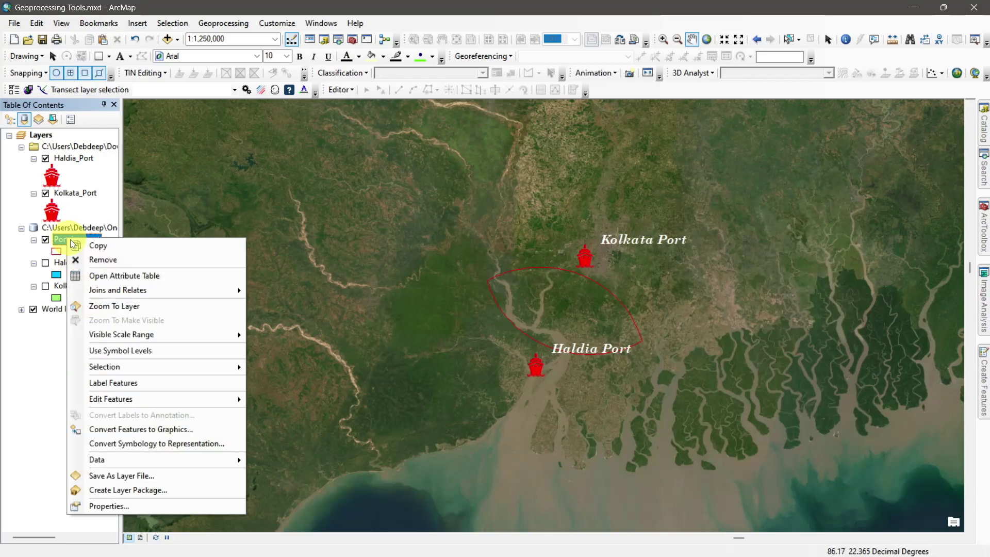
left_click(201, 308)
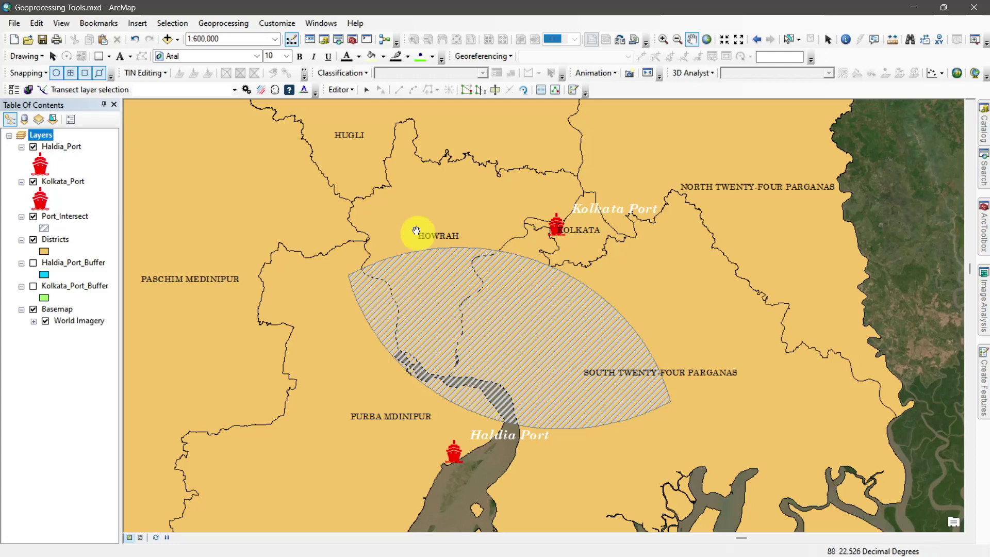
- Clip Districts by Port_Intersect into Districts_Clip, then hide Districts and Port_Intersect
left_click(236, 25)
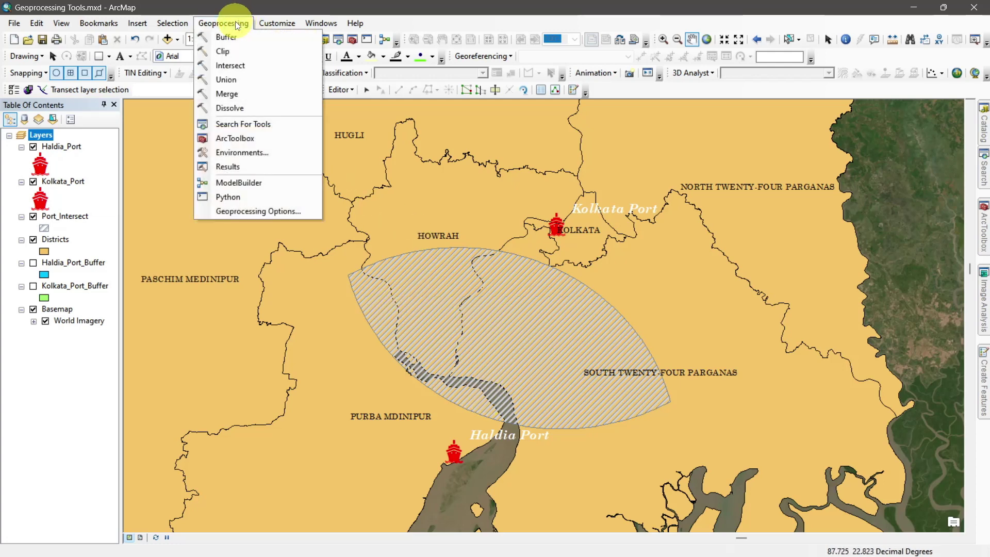
left_click(234, 49)
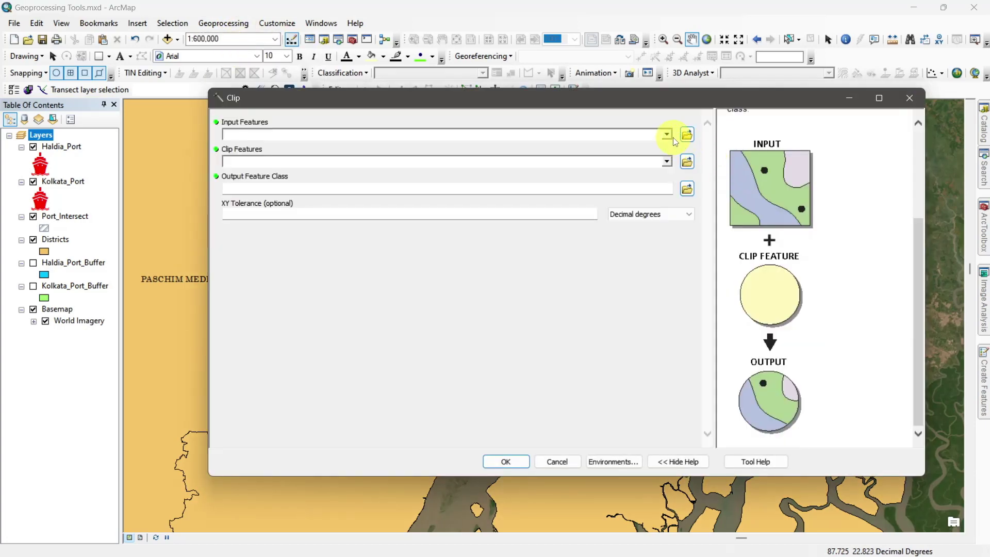
left_click(667, 135)
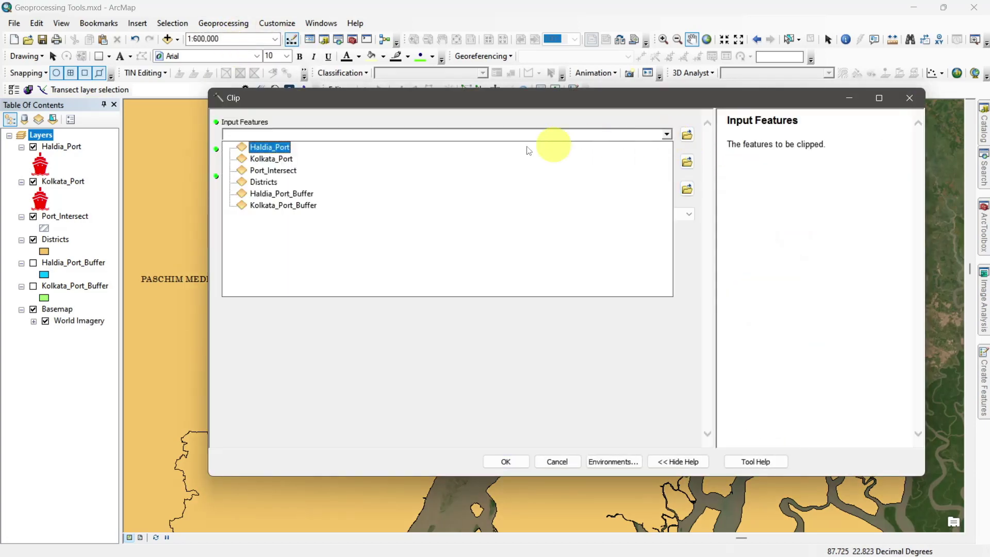
left_click(264, 181)
left_click(667, 162)
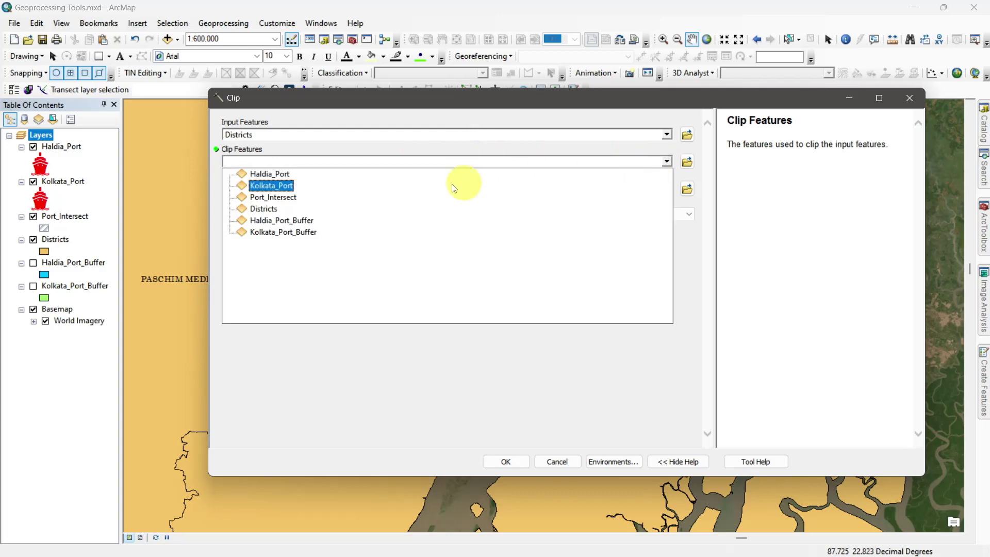
left_click(274, 197)
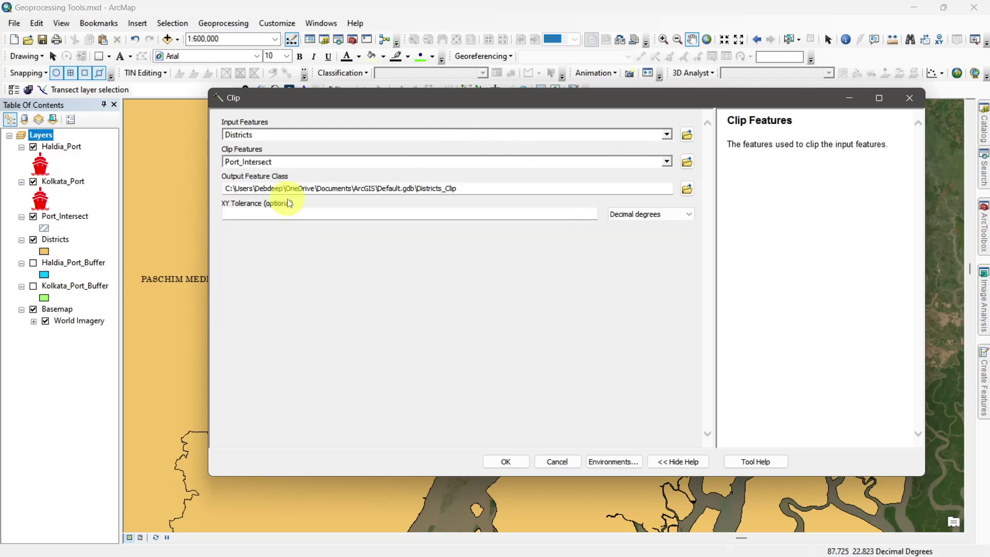
left_click(506, 462)
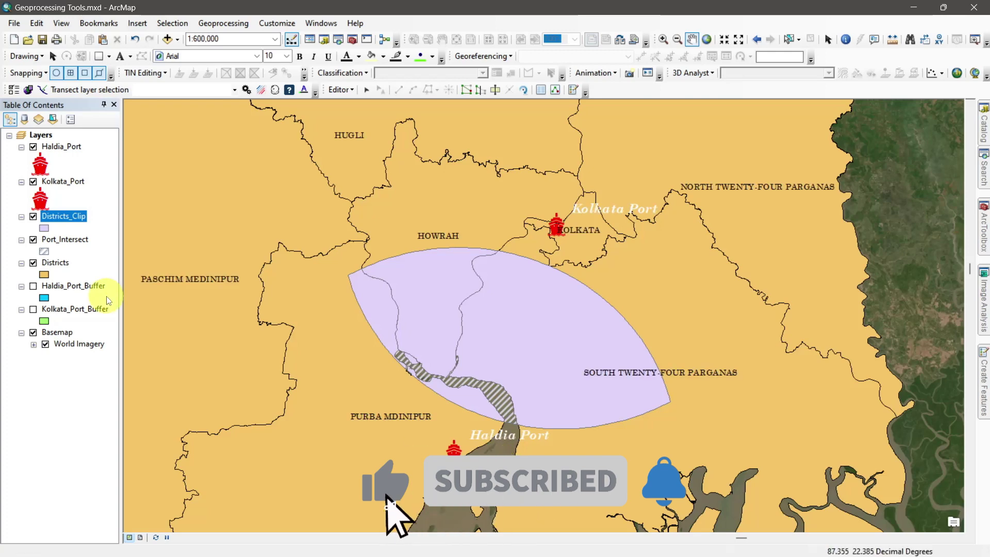
left_click(33, 263)
left_click(33, 240)
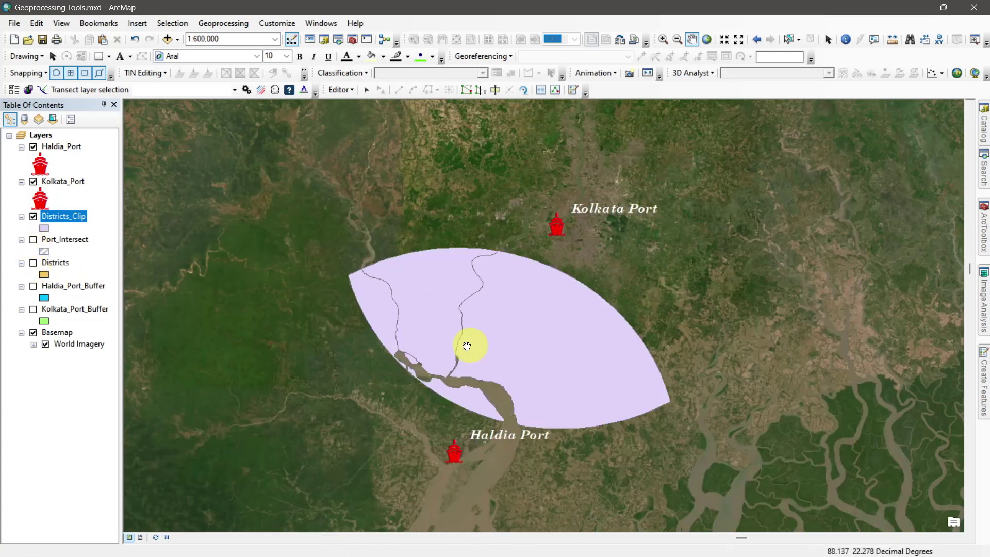
- Open the Districts_Clip attribute table and shift the map view sideways
right_click(70, 221)
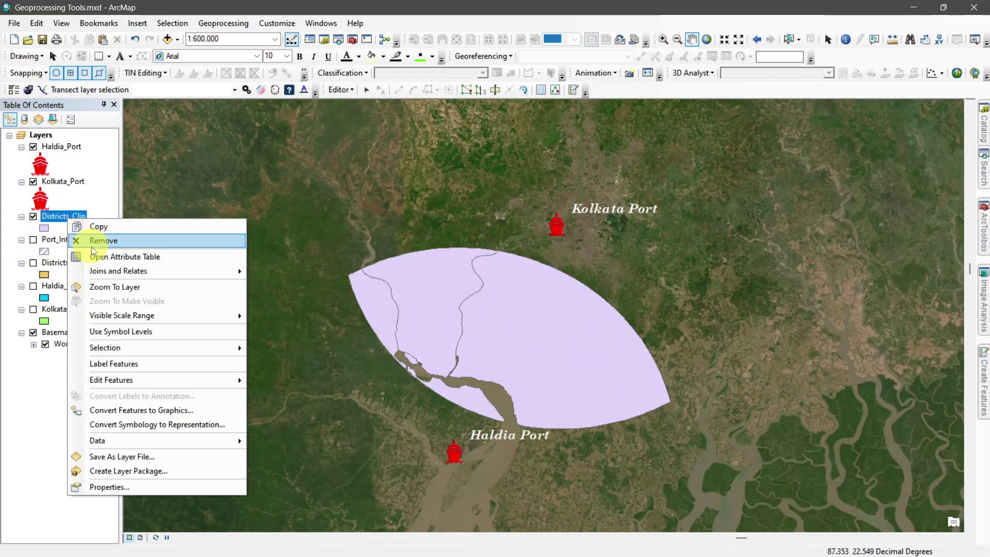
left_click(91, 254)
left_click_drag(482, 338, 674, 335)
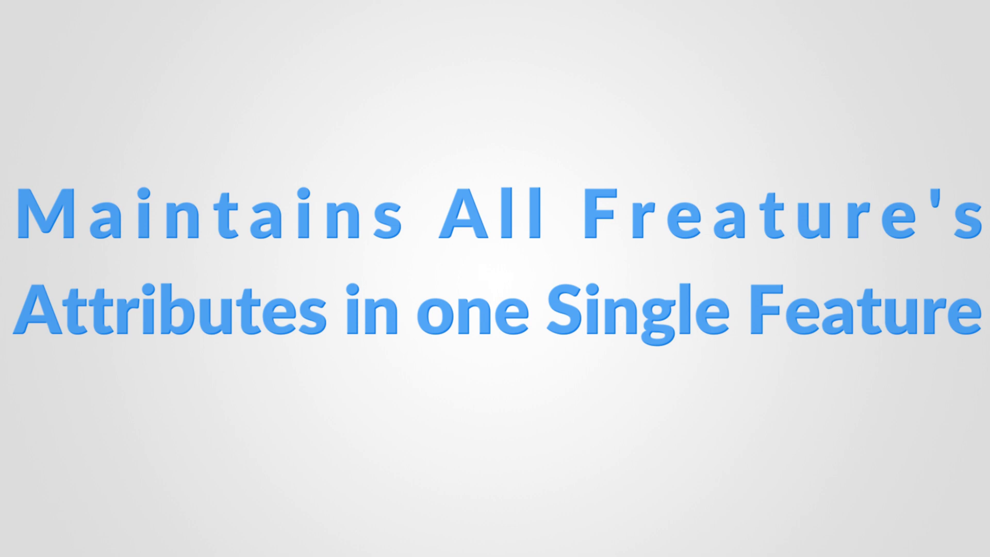
- Union Haldia_Port_Buffer and Kolkata_Port_Buffer into an output layer named Union
left_click(227, 24)
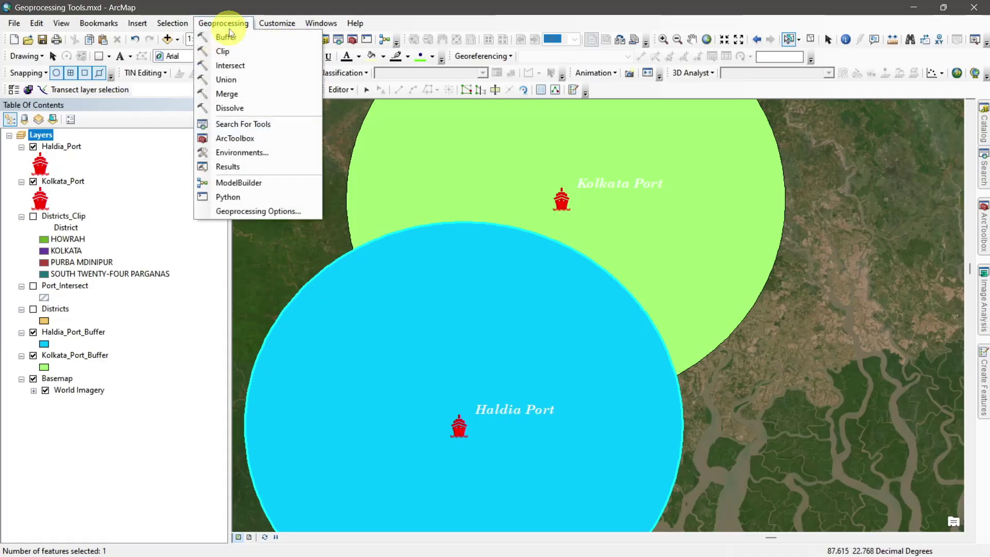
left_click(222, 79)
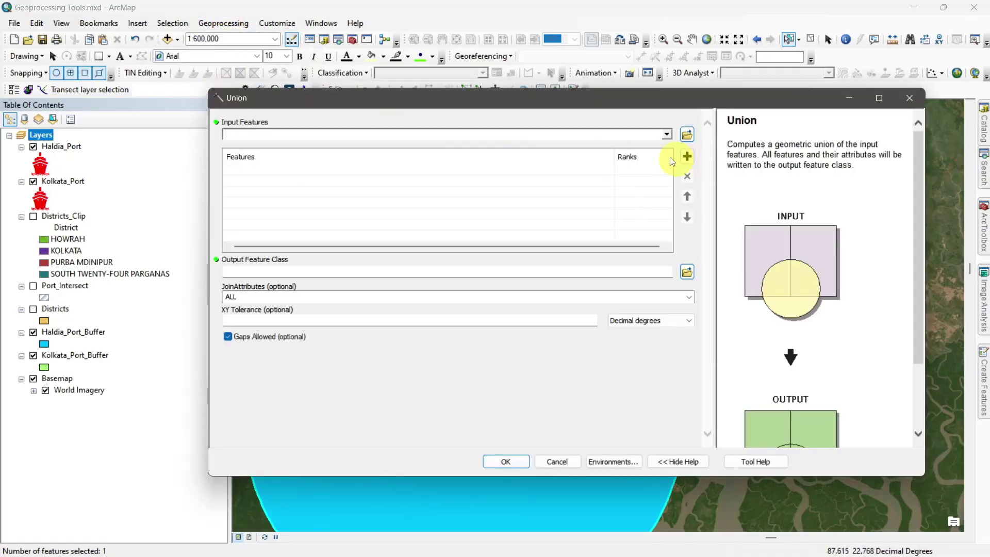
left_click(666, 134)
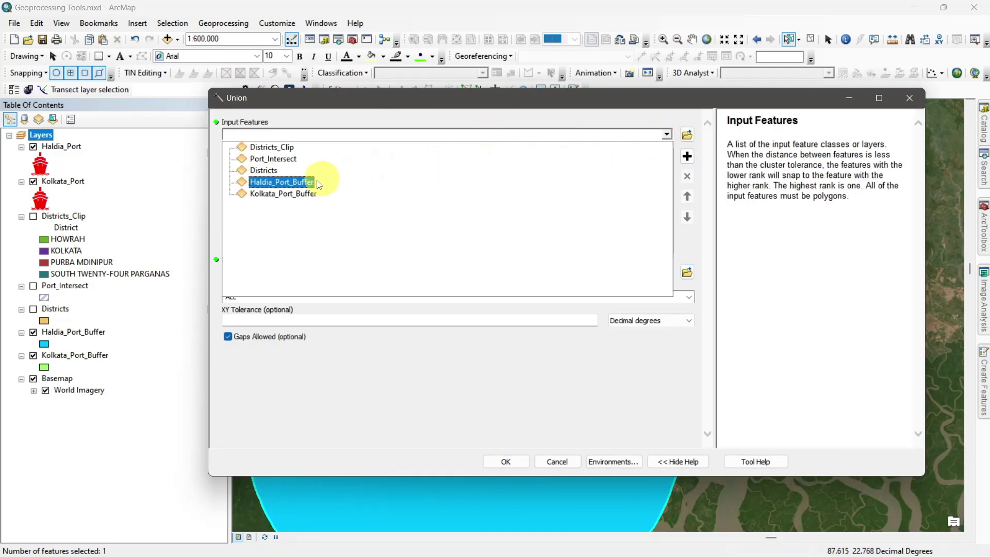
left_click(300, 187)
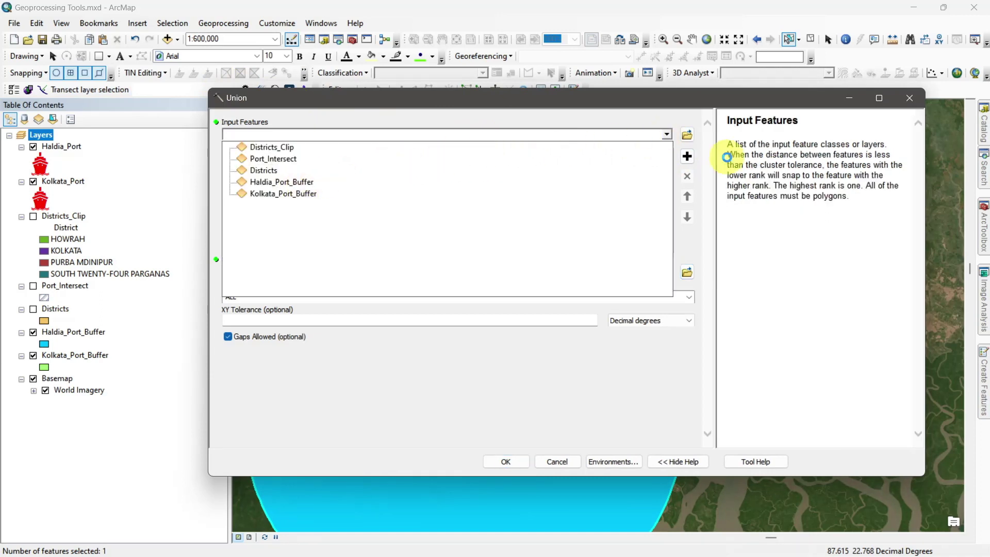
left_click(667, 134)
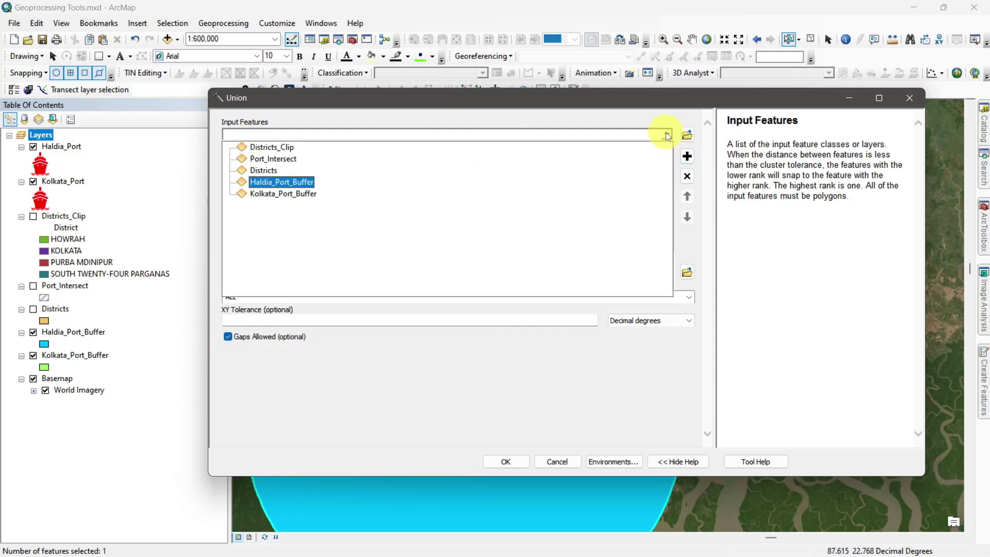
left_click(302, 194)
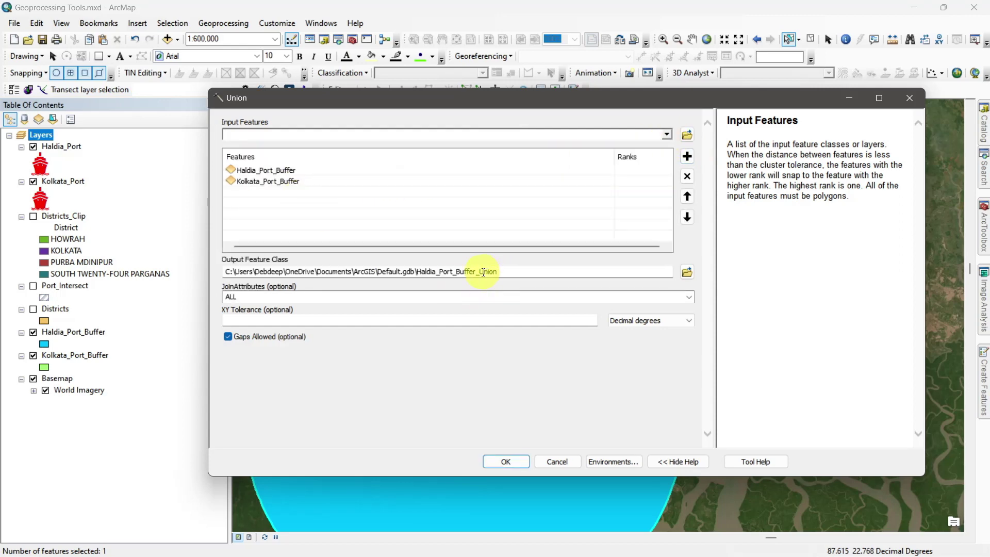
left_click_drag(481, 272, 417, 271)
key("BackSpace")
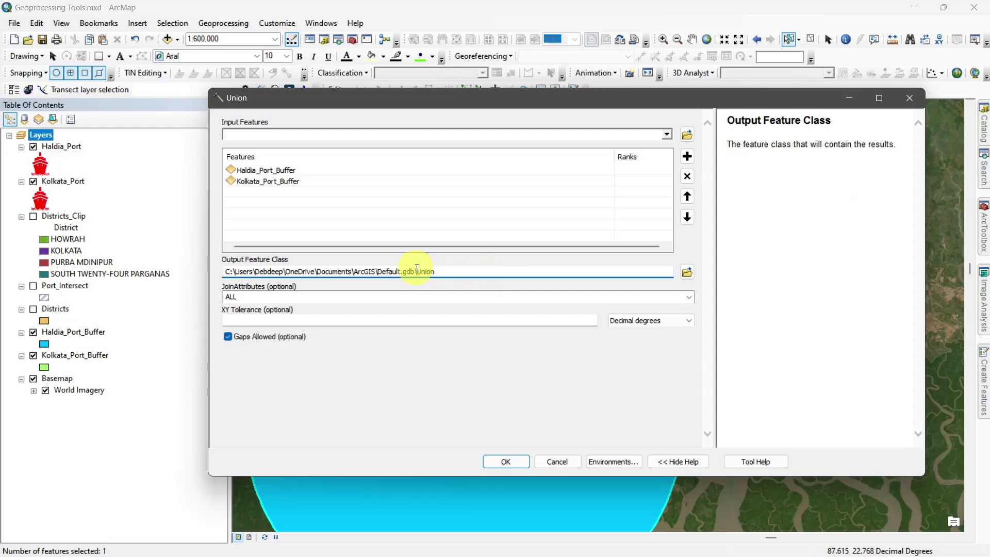
left_click(496, 379)
left_click(506, 462)
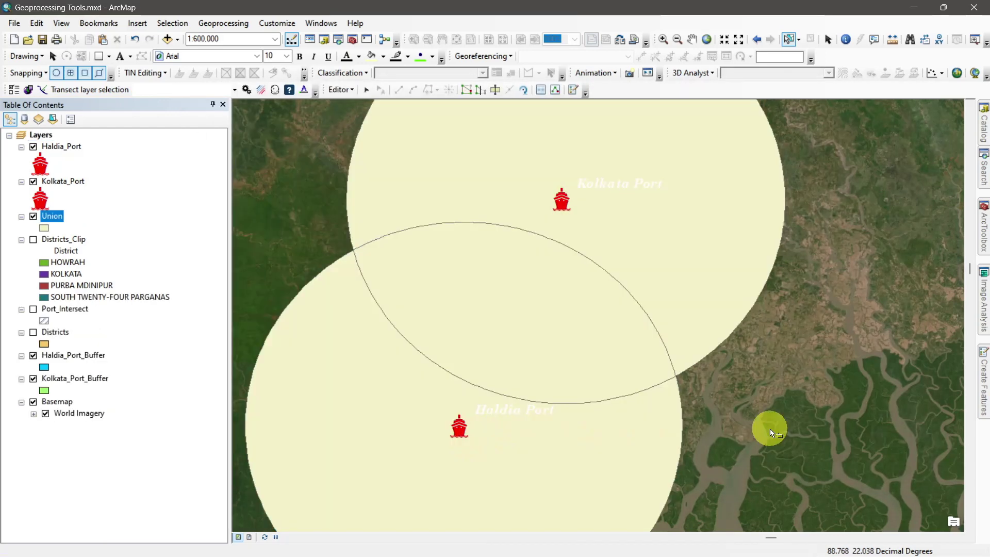
- Open the Union attribute table and recentre the map on the two buffers
right_click(57, 221)
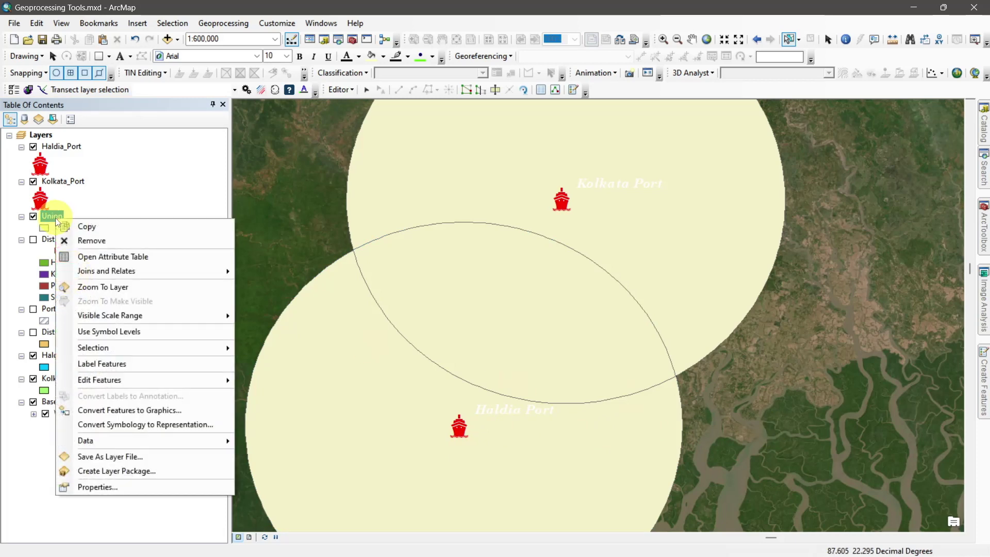
left_click(80, 256)
left_click(691, 39)
left_click_drag(535, 373, 756, 331)
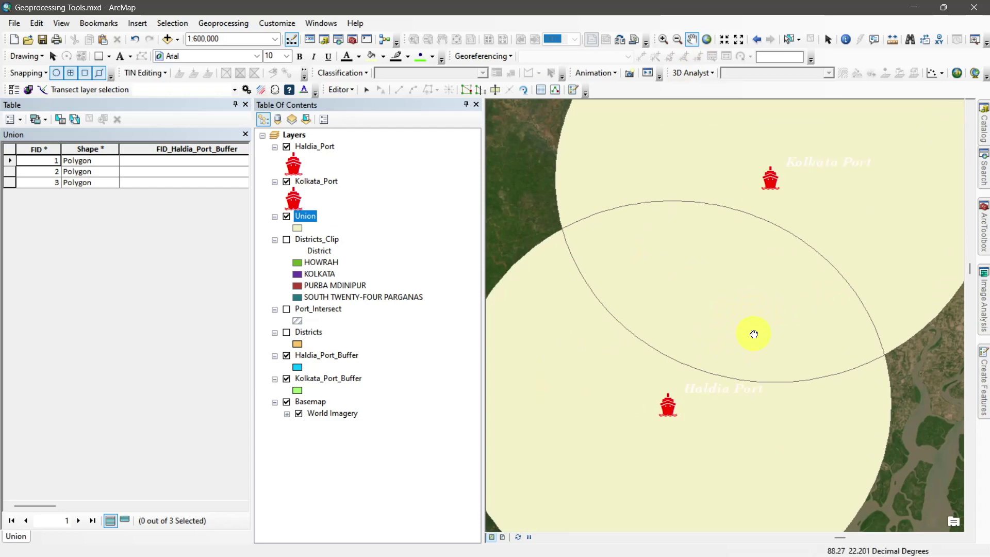
scroll(754, 334, "up", 1)
scroll(754, 335, "up", 1)
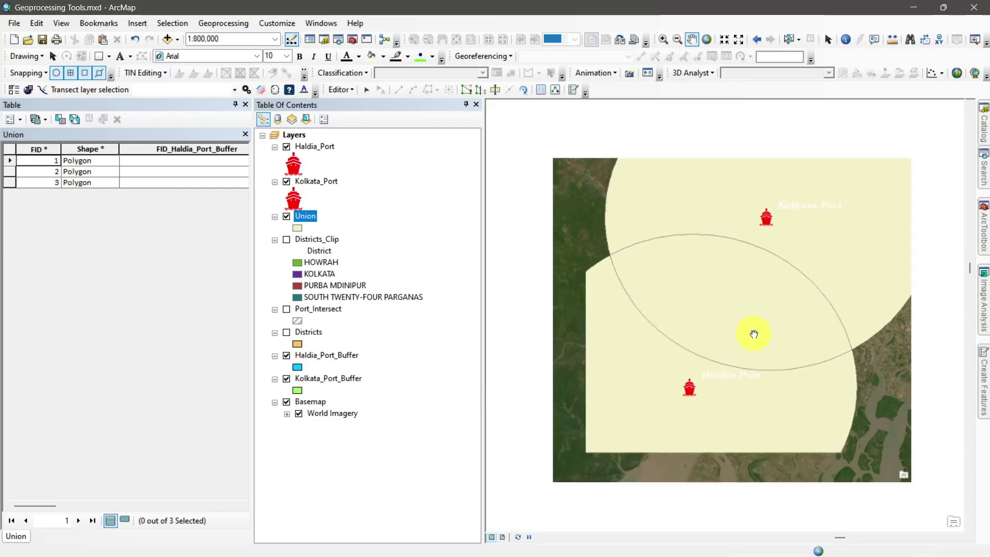
left_click_drag(754, 335, 717, 352)
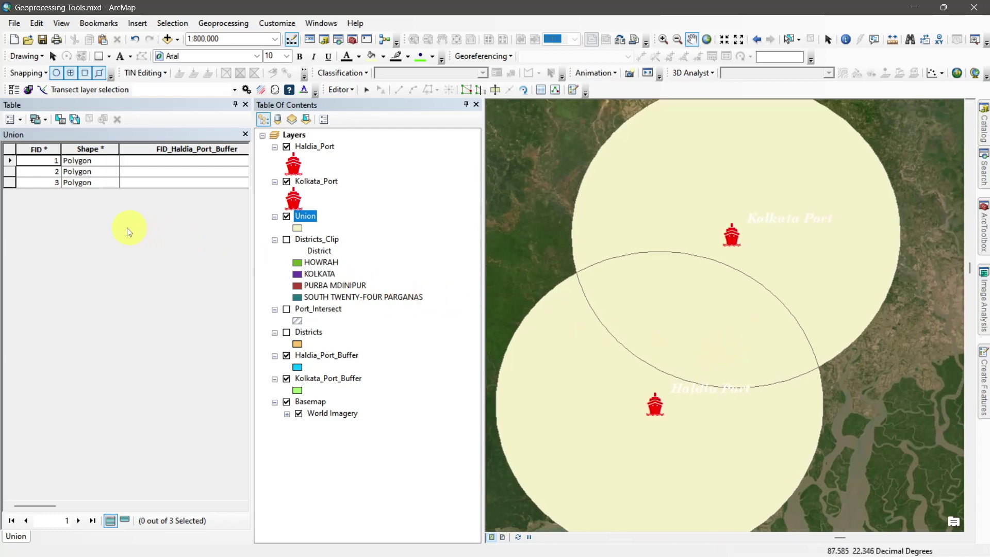
- Highlight Union polygons 1–3, including the Kolkata circle and the buffers' overlap
left_click(9, 161)
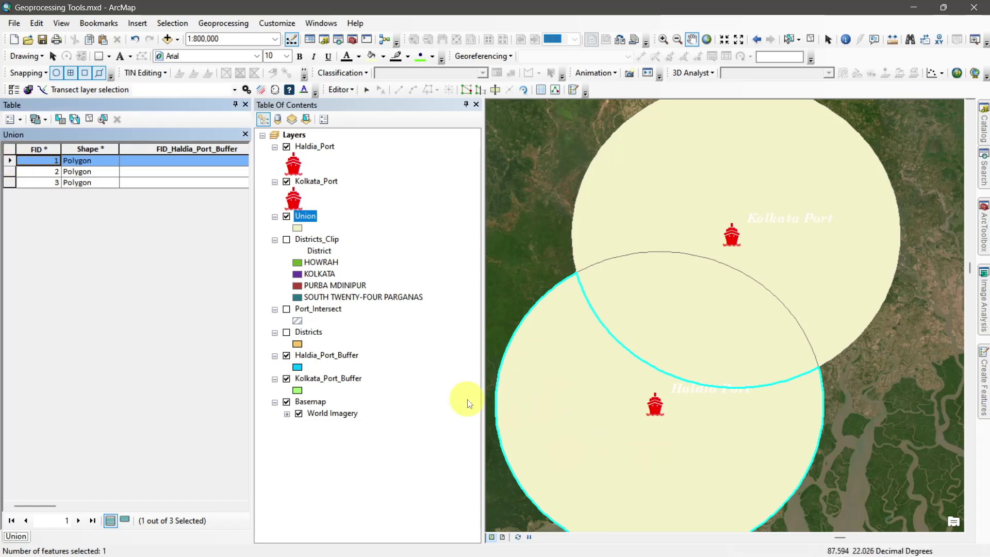
left_click(10, 174)
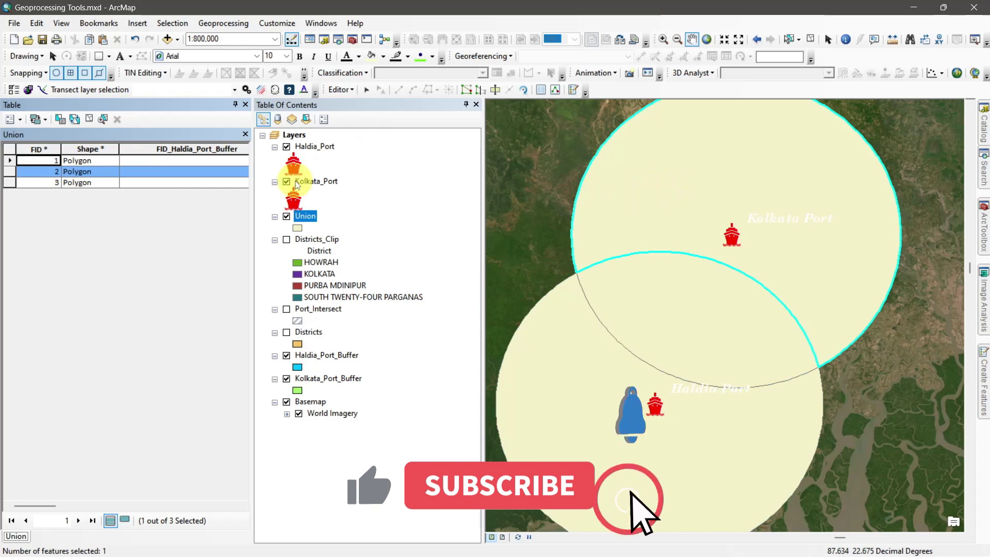
left_click(9, 184)
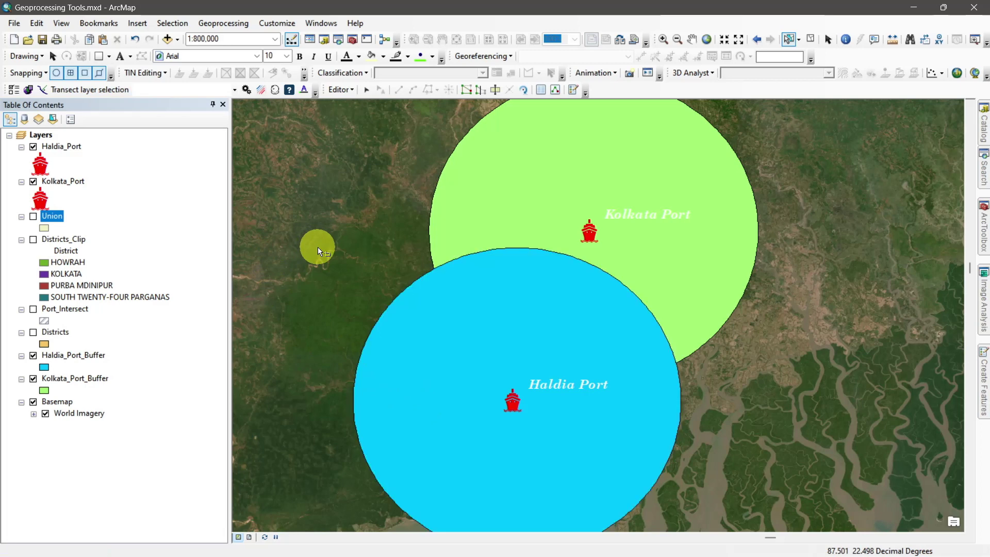
- Open the Geoprocessing menu for the next tool
left_click(226, 24)
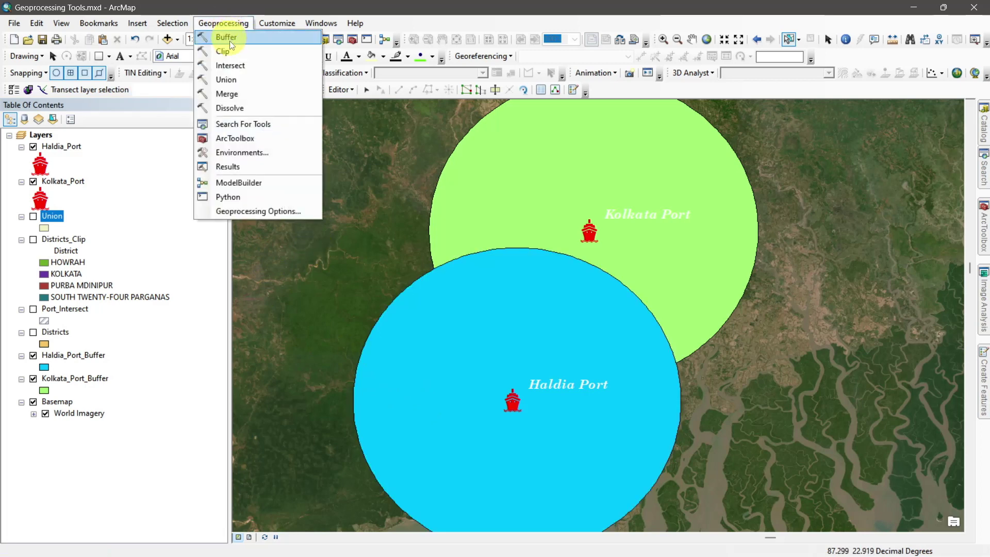
- Merge Haldia_Port_Buffer and Kolkata_Port_Buffer into a new output dataset named Merge
left_click(236, 94)
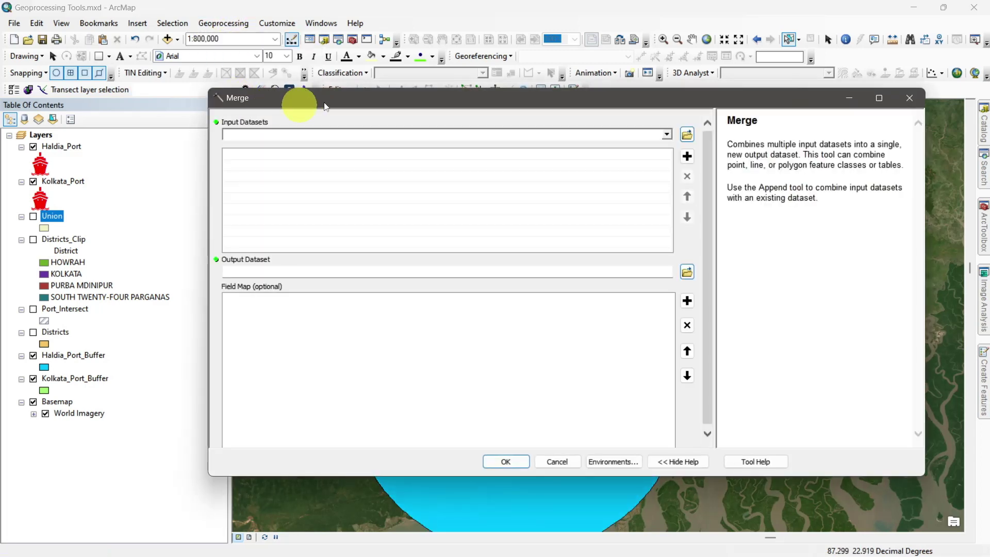
left_click(667, 135)
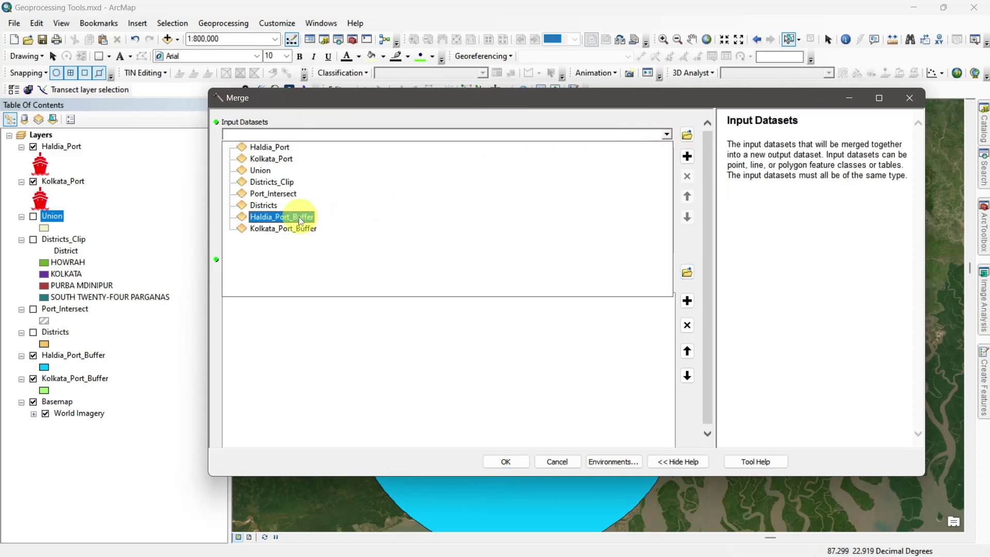
left_click(281, 220)
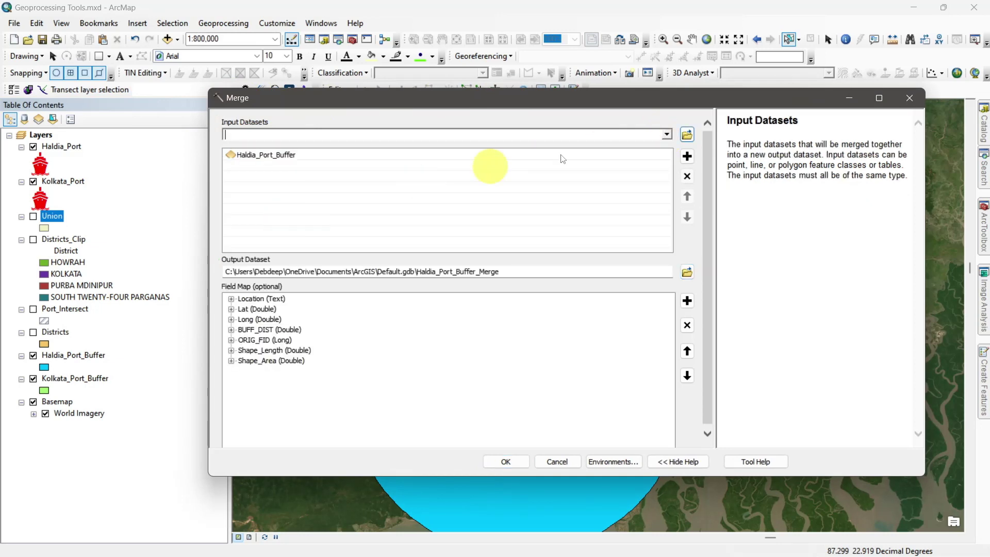
left_click(667, 135)
left_click(299, 229)
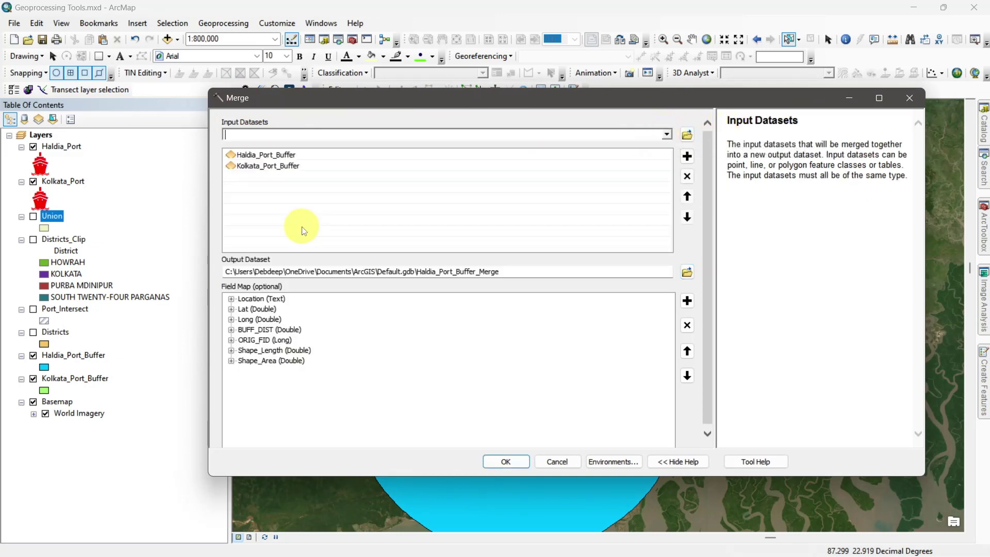
left_click(480, 272)
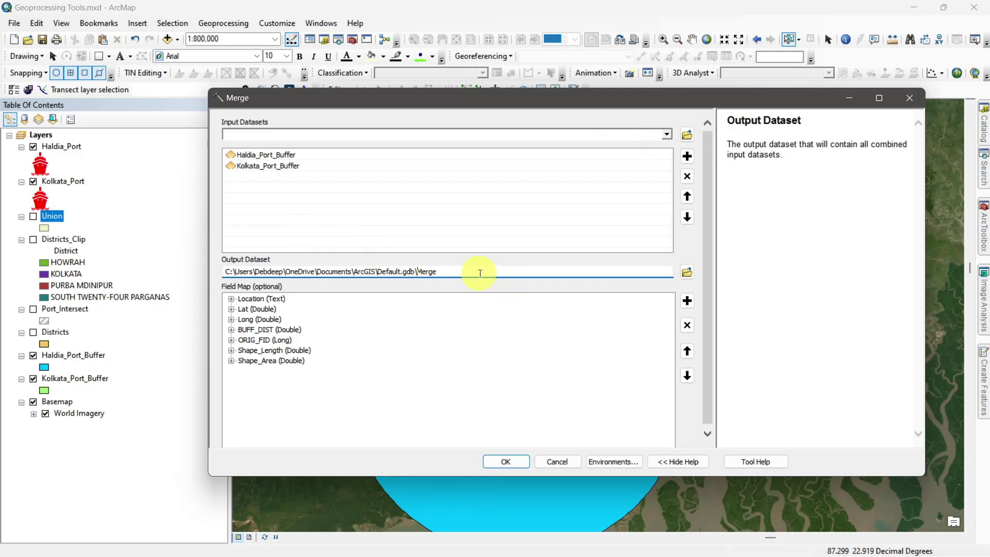
left_click(489, 414)
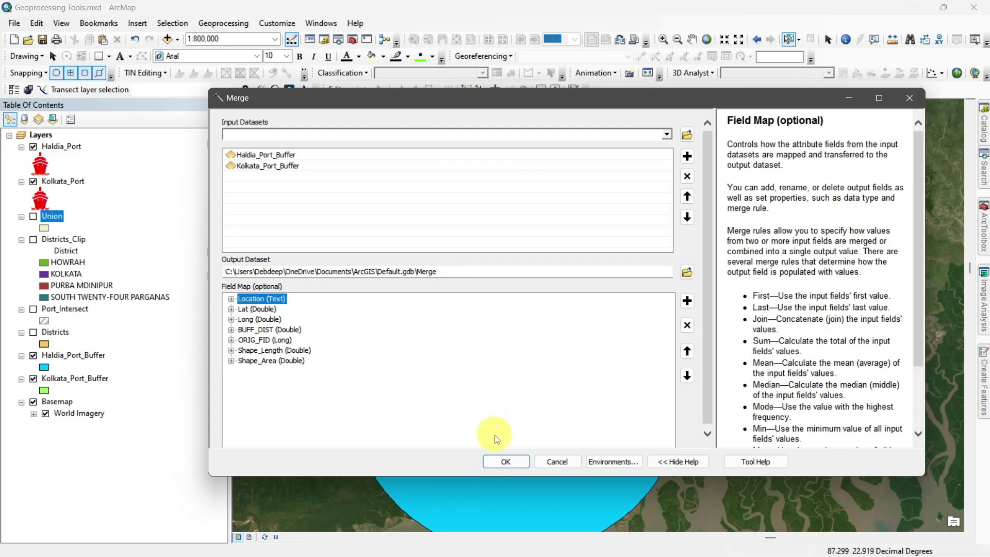
left_click(506, 461)
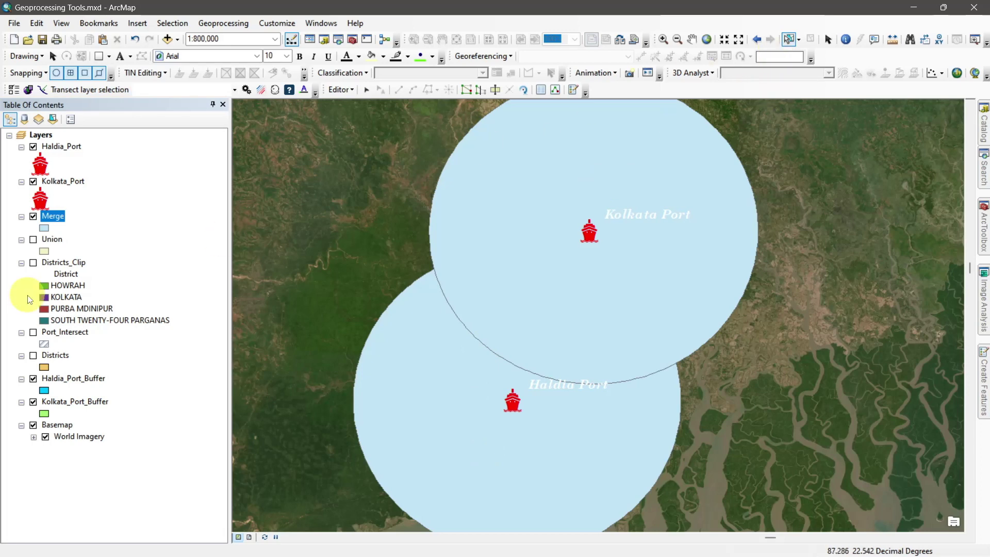
- Open the Merge layer's attribute table and select the Haldia Port and Kolkata Port rows in turn
right_click(51, 221)
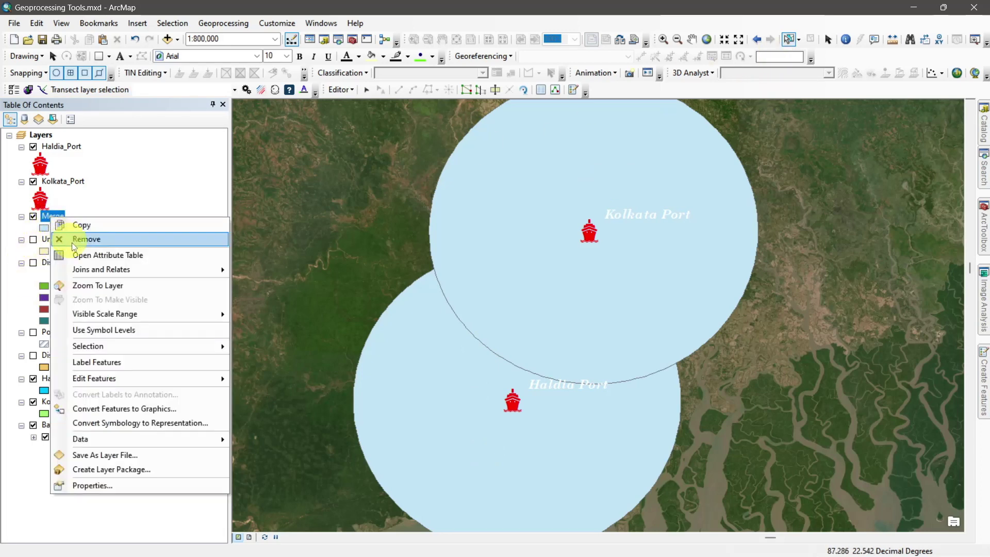
left_click(82, 254)
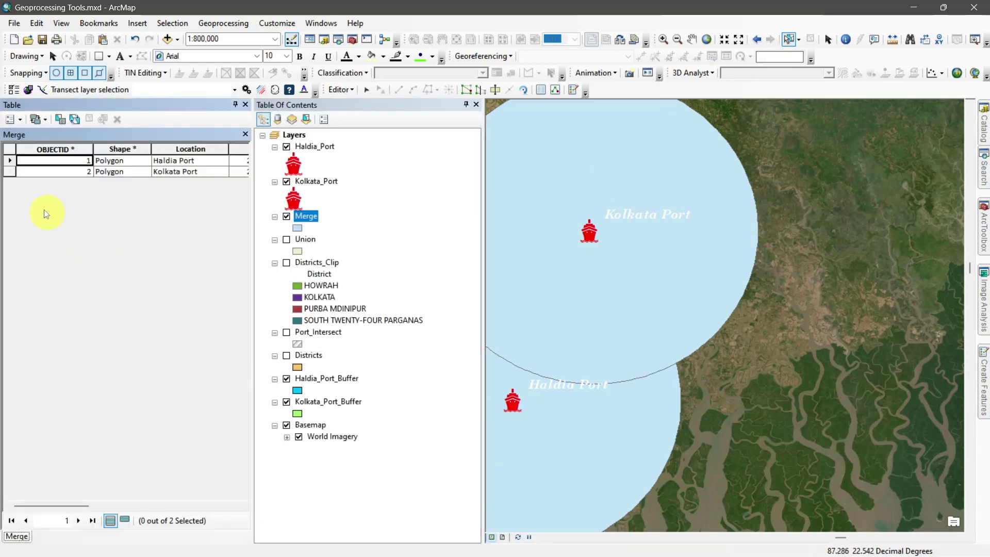
left_click(11, 161)
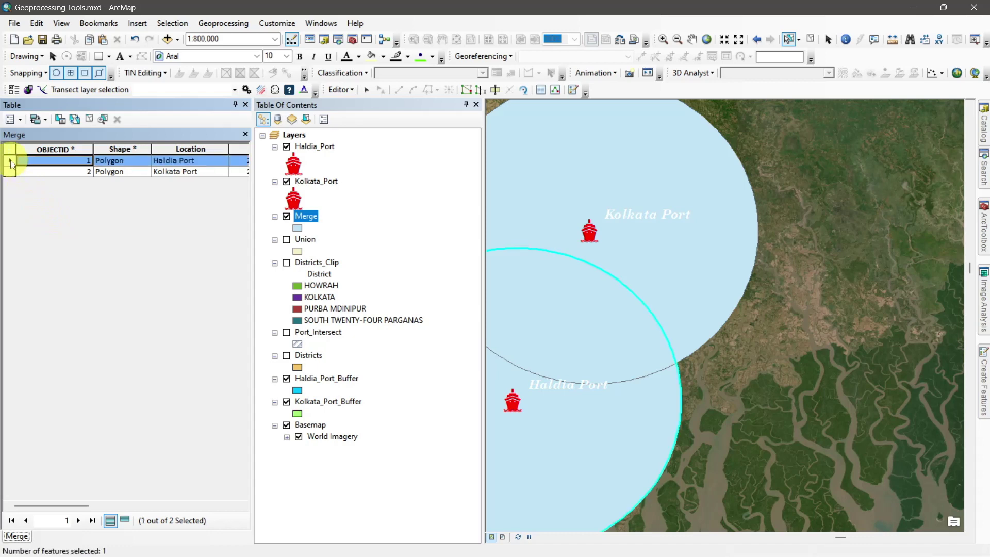
left_click(11, 173)
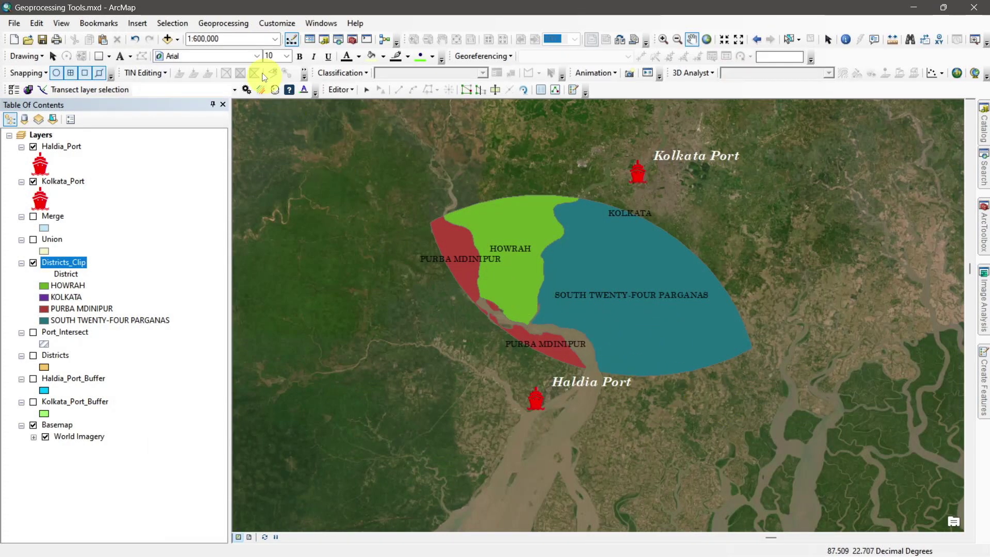
- Run Dissolve on Districts_Clip, keeping the default output Districts_Clip_Dissolve in Default.gdb
left_click(227, 24)
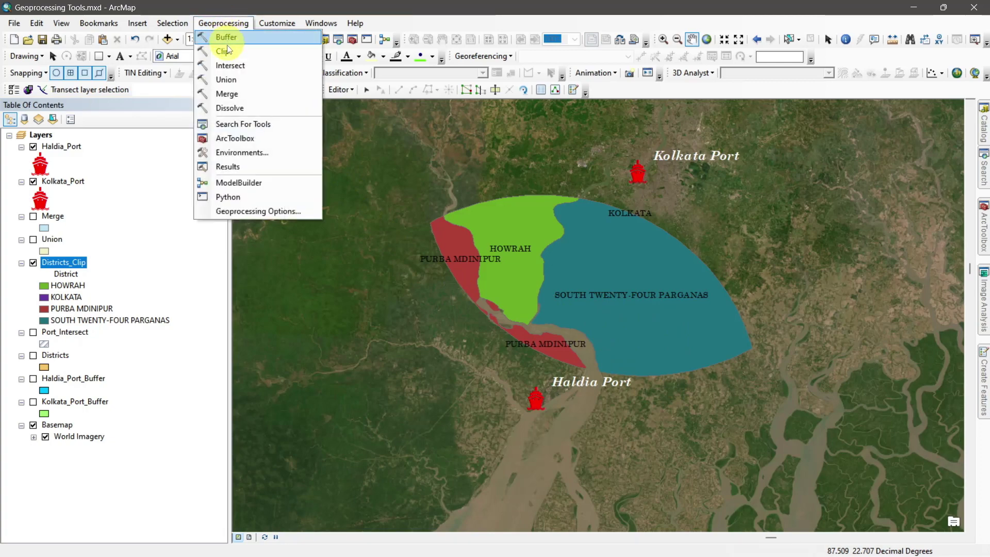
left_click(236, 107)
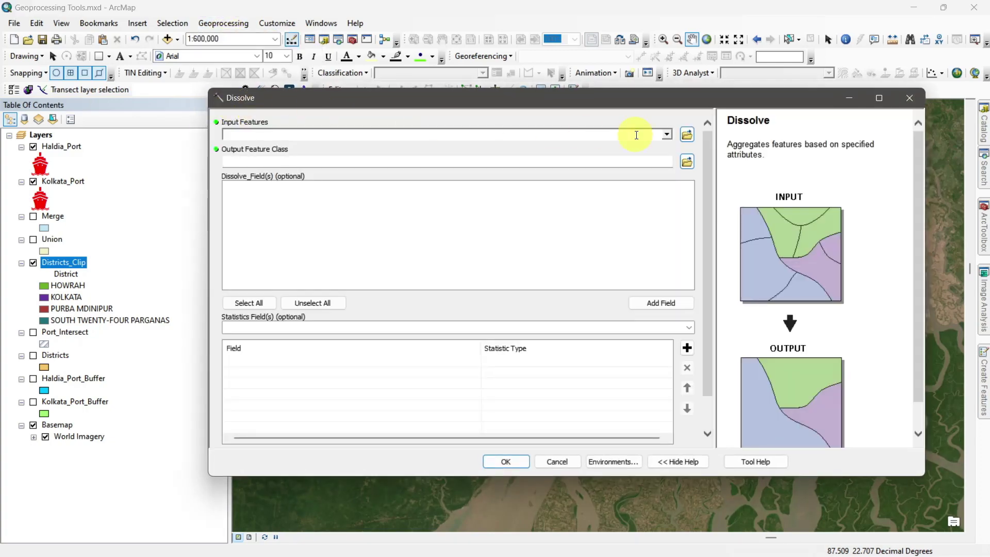
left_click(667, 135)
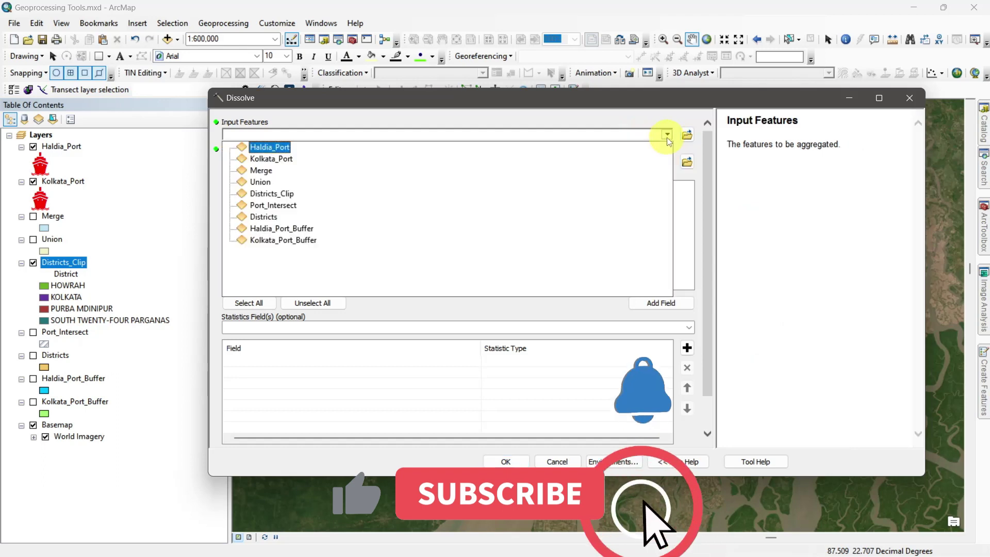
left_click(283, 195)
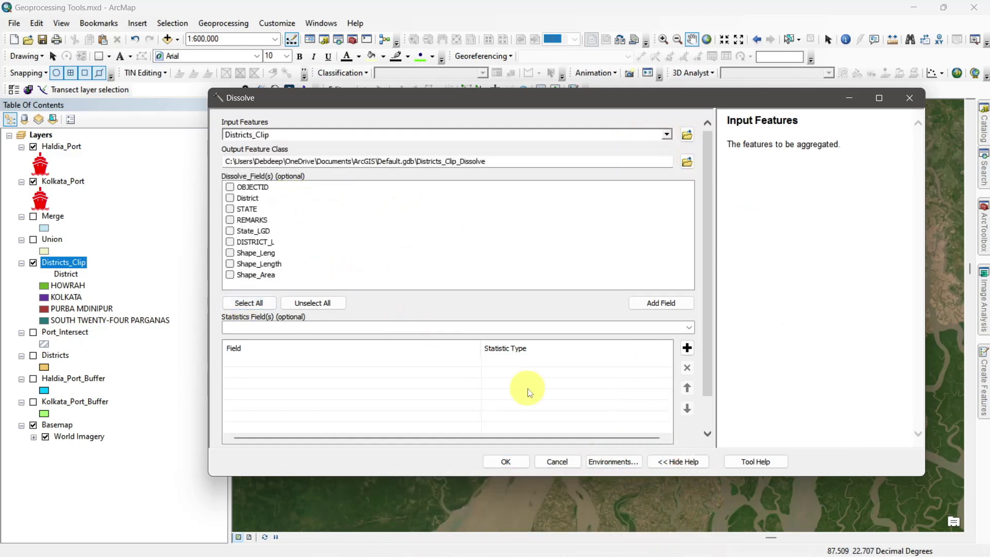
left_click(522, 460)
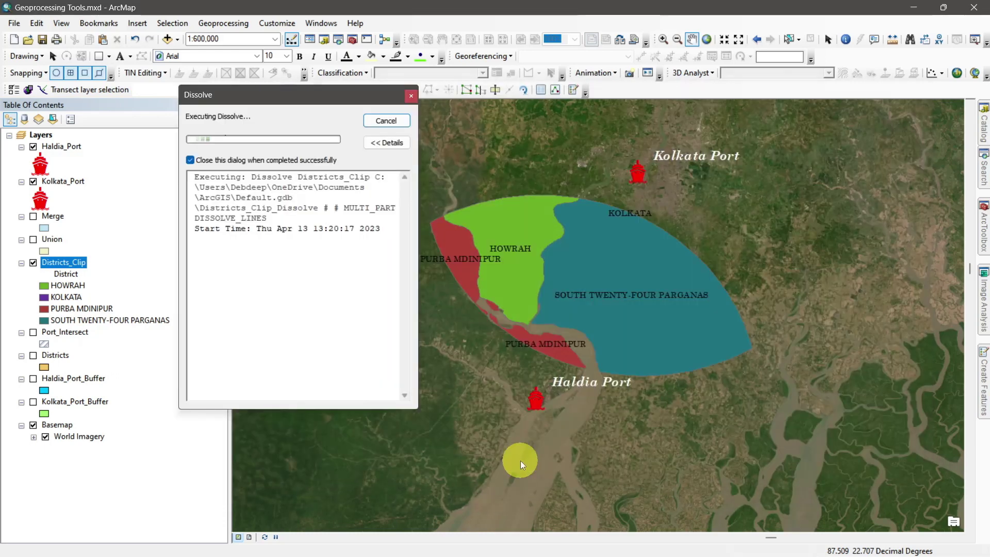